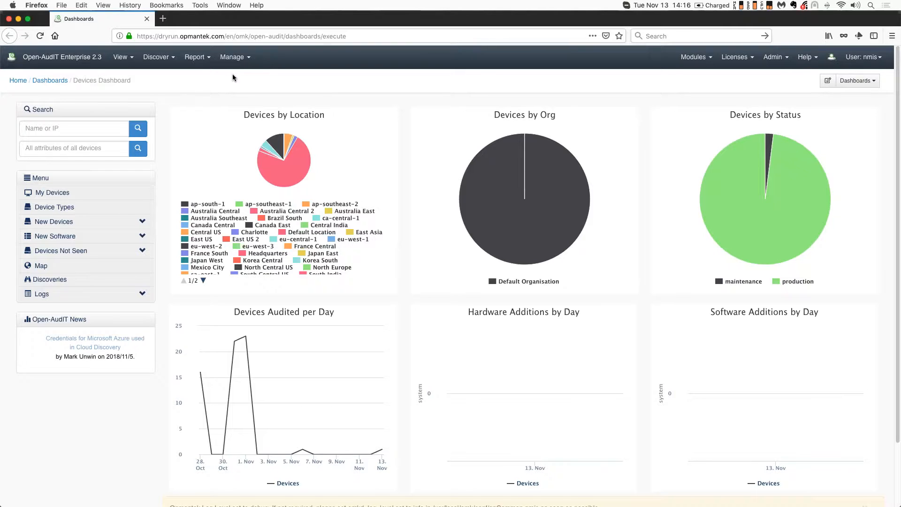
# List the racks and open the details of The Opmantek Rack
pyautogui.click(235, 58)
pyautogui.moveTo(264, 250)
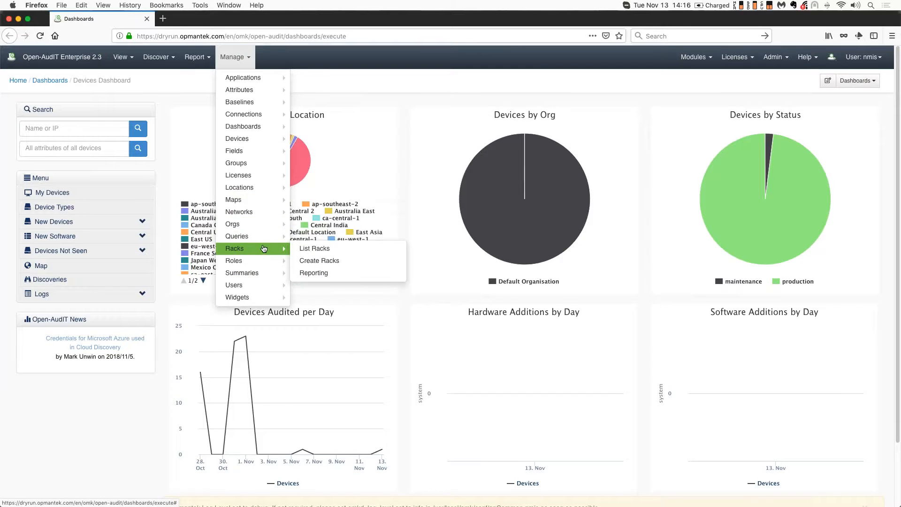
pyautogui.click(316, 250)
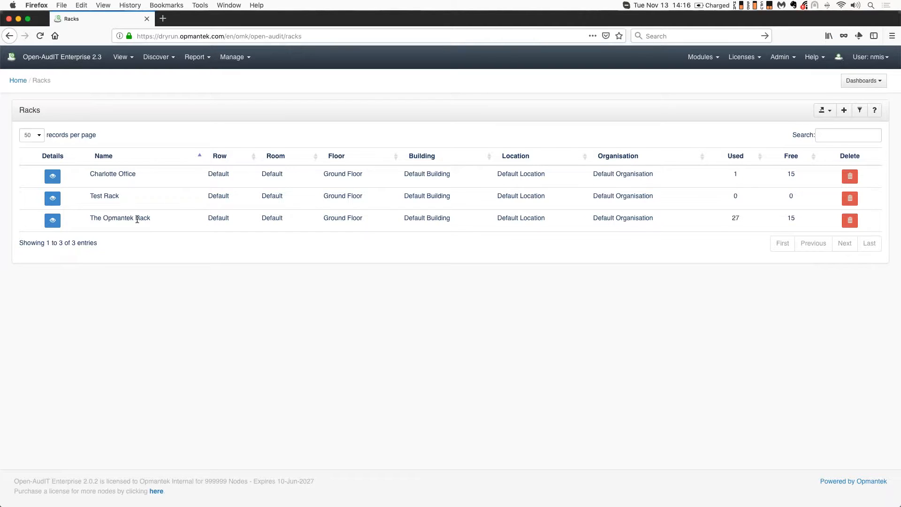
pyautogui.click(53, 223)
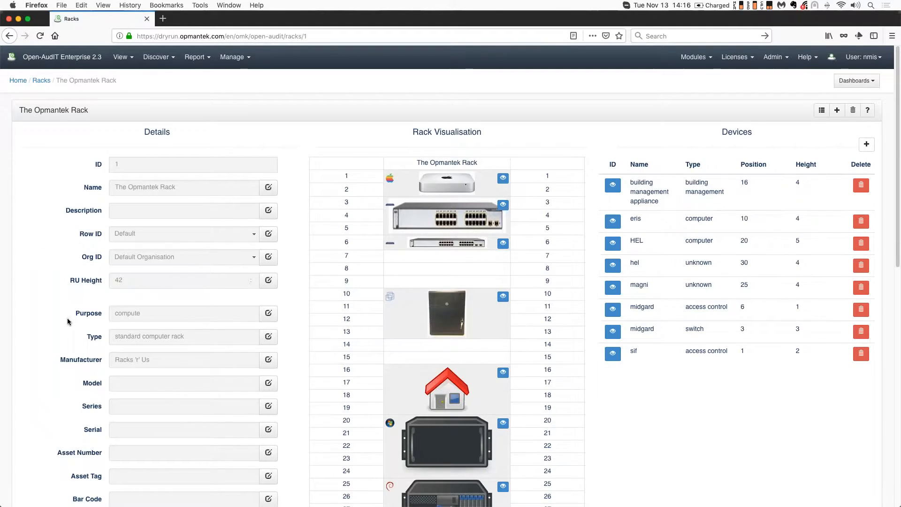
# Scroll through the rack's details fields and its rack visualisation
pyautogui.scroll(-2, 67, 317)
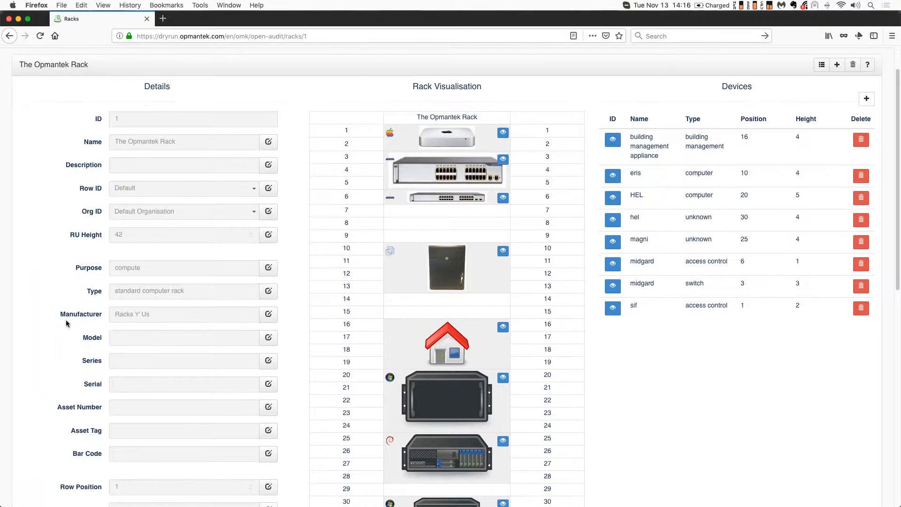
pyautogui.scroll(-3, 67, 321)
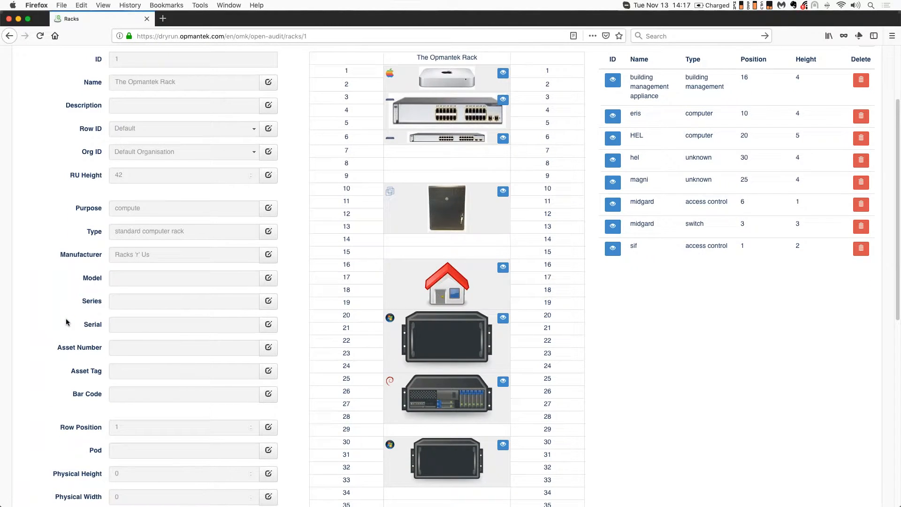
pyautogui.scroll(-4, 66, 322)
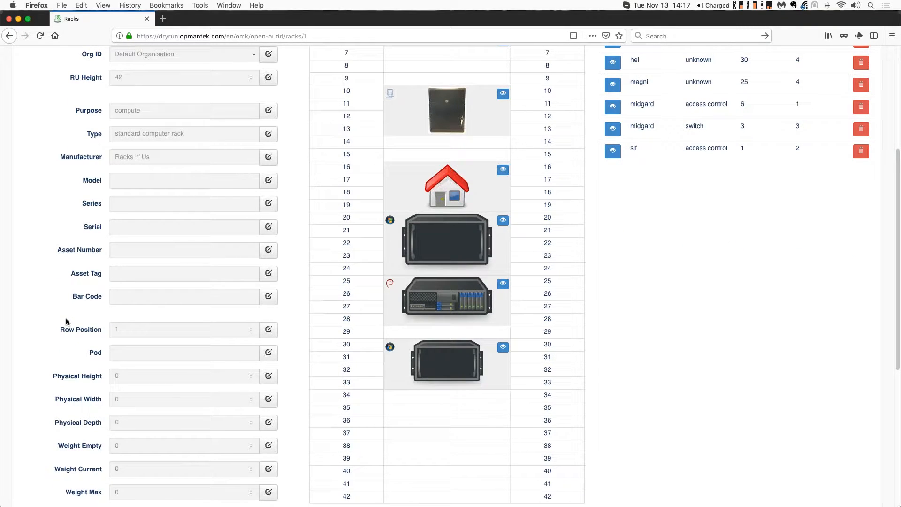
pyautogui.scroll(-4, 67, 322)
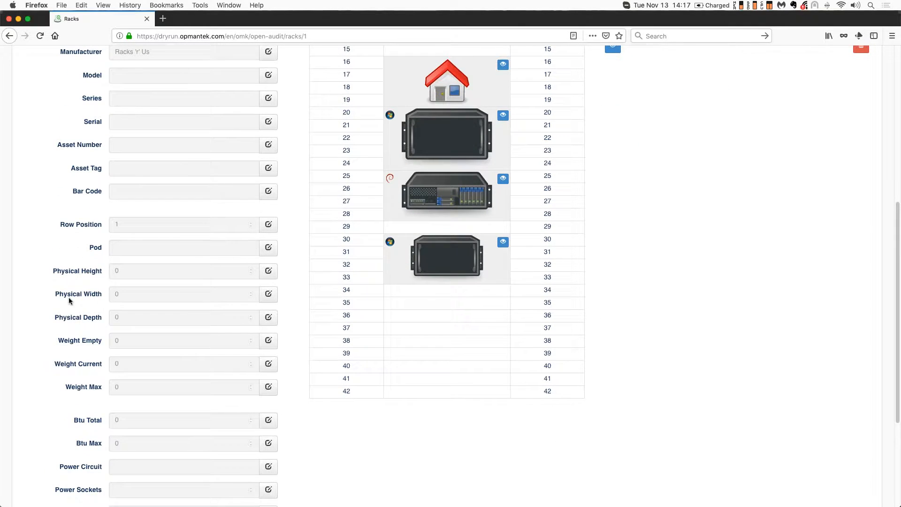
pyautogui.scroll(-3, 71, 346)
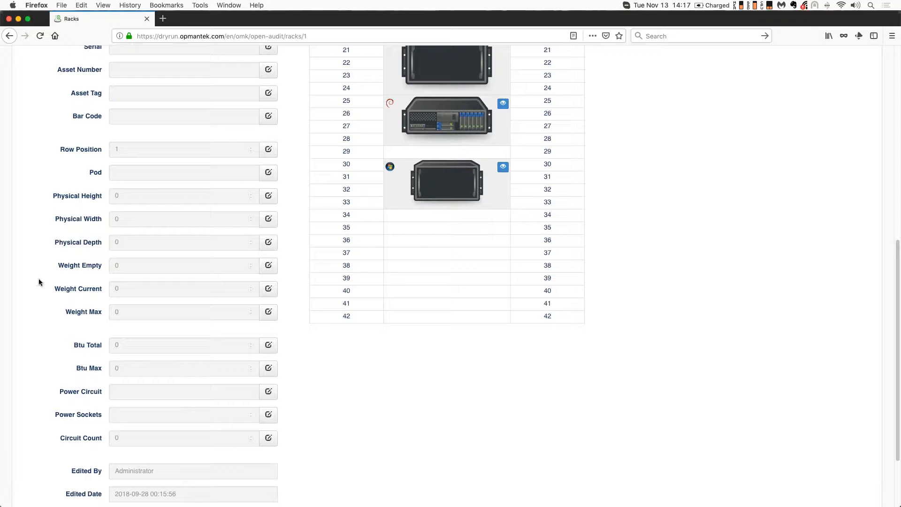
pyautogui.scroll(-1, 47, 322)
pyautogui.scroll(-5, 47, 322)
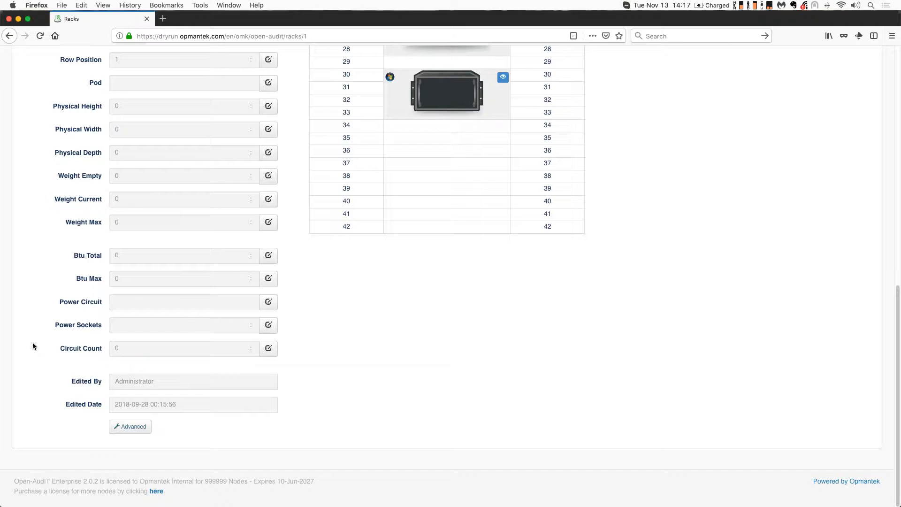
pyautogui.scroll(10, 313, 378)
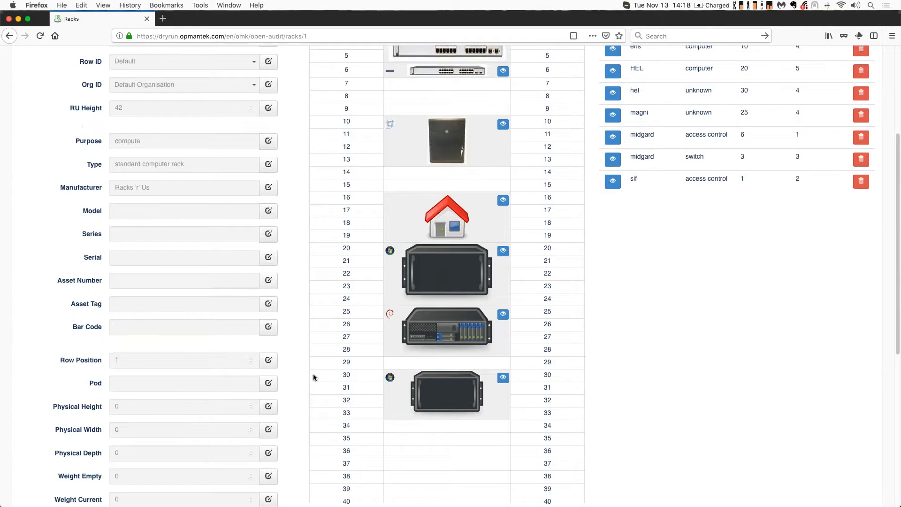
pyautogui.scroll(6, 314, 377)
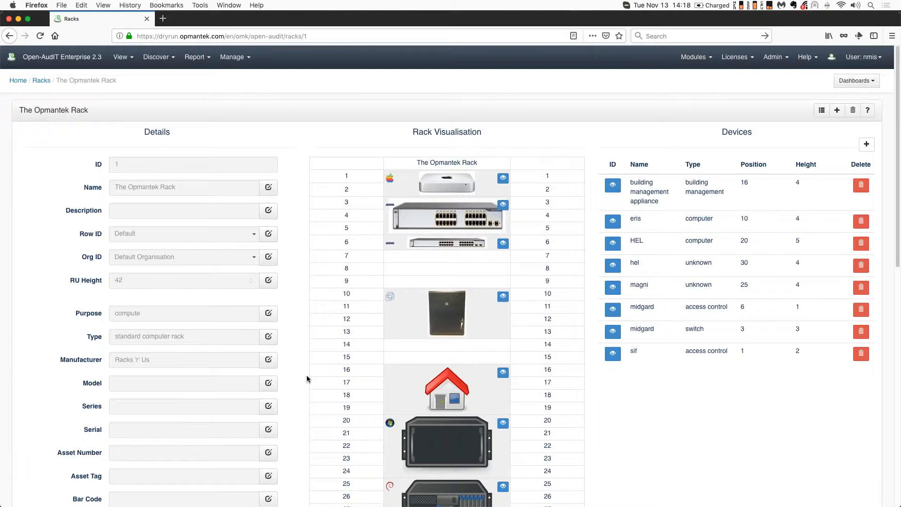
pyautogui.scroll(-1, 308, 376)
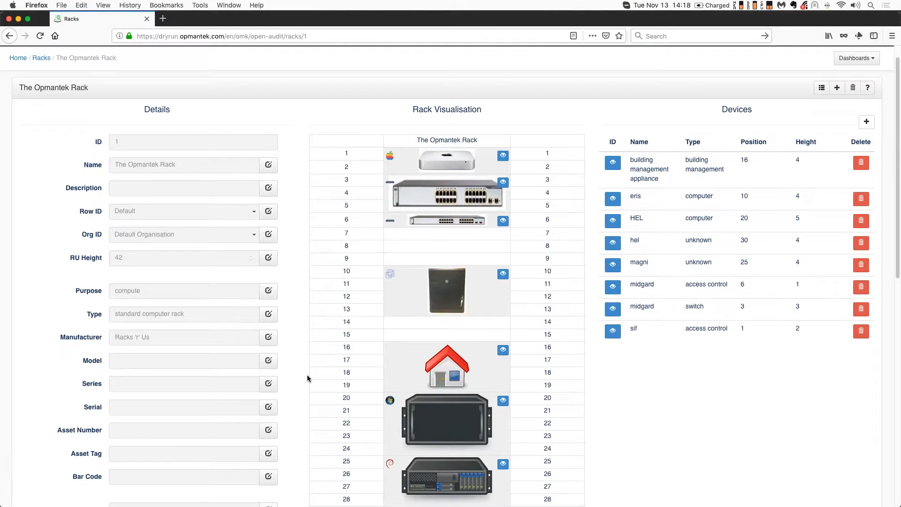
pyautogui.scroll(-5, 304, 367)
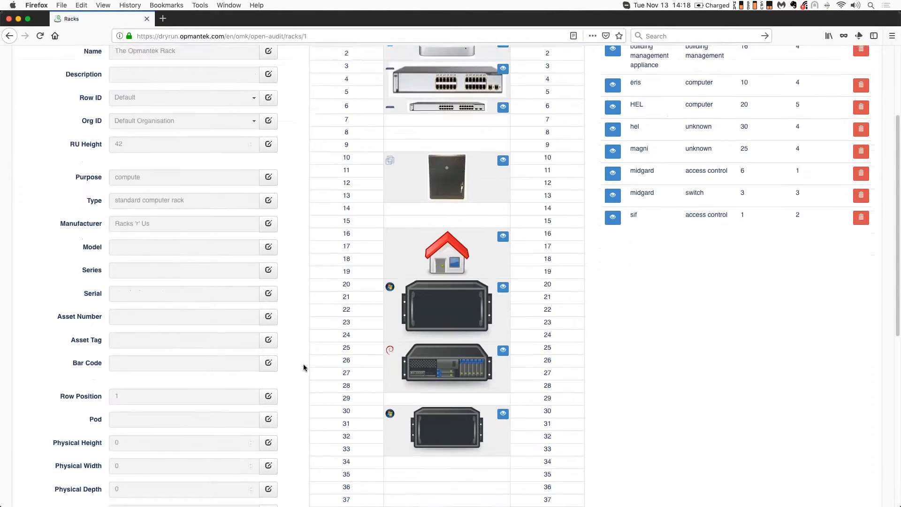
pyautogui.scroll(-5, 305, 366)
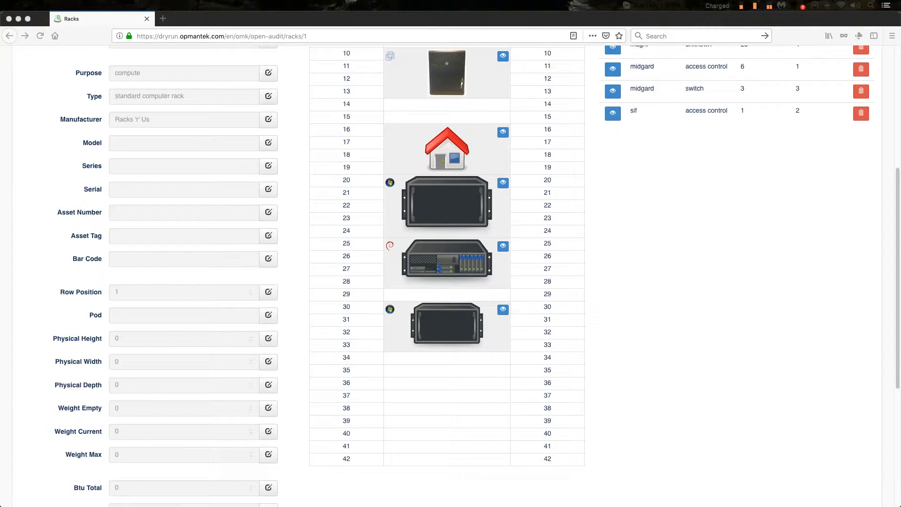
pyautogui.scroll(5, 669, 314)
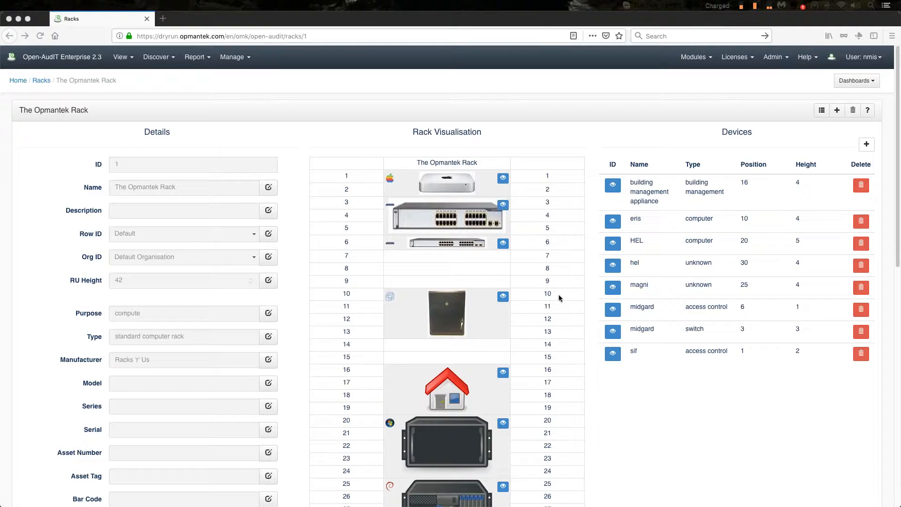
pyautogui.click(502, 206)
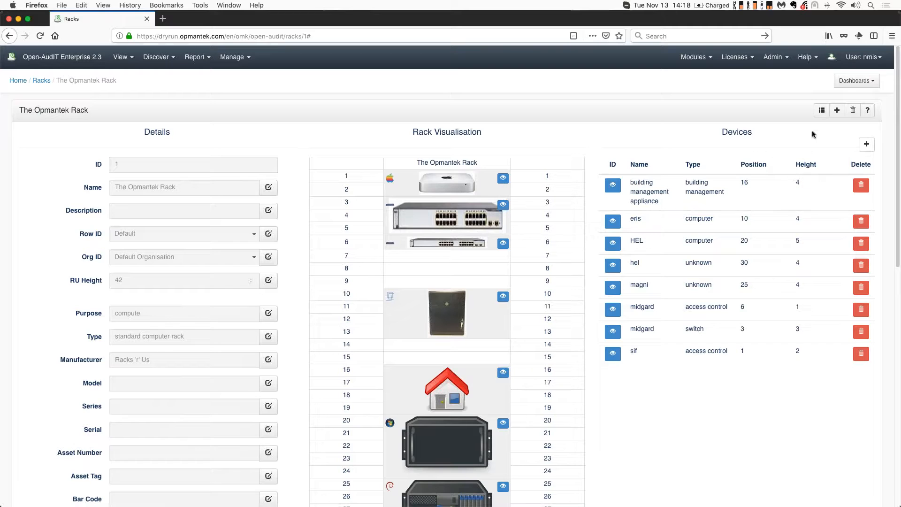
pyautogui.click(838, 111)
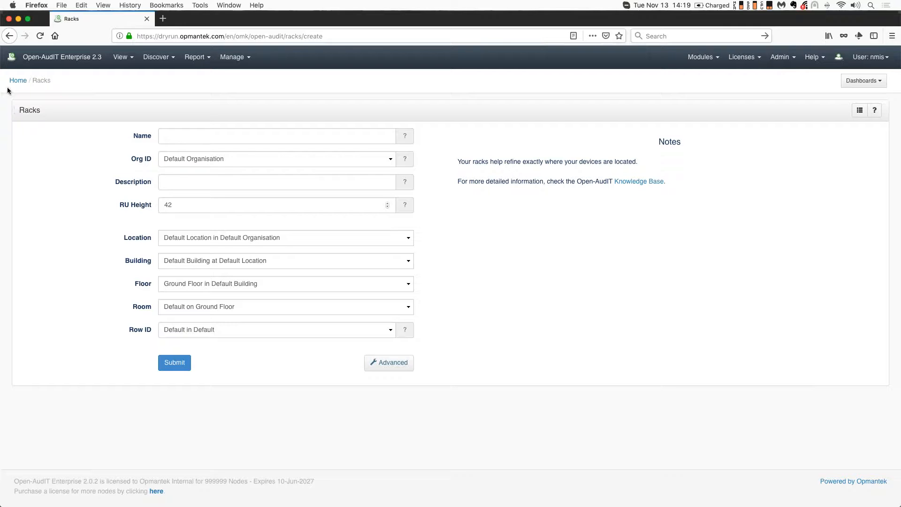
pyautogui.click(9, 36)
# Open the form to add a device to the rack, search for the existing device midgard and select it
pyautogui.click(866, 145)
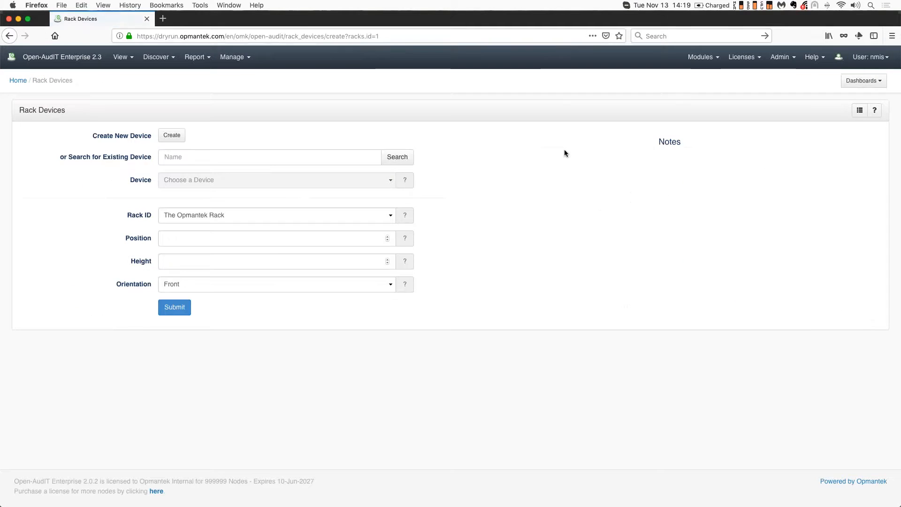
pyautogui.click(184, 155)
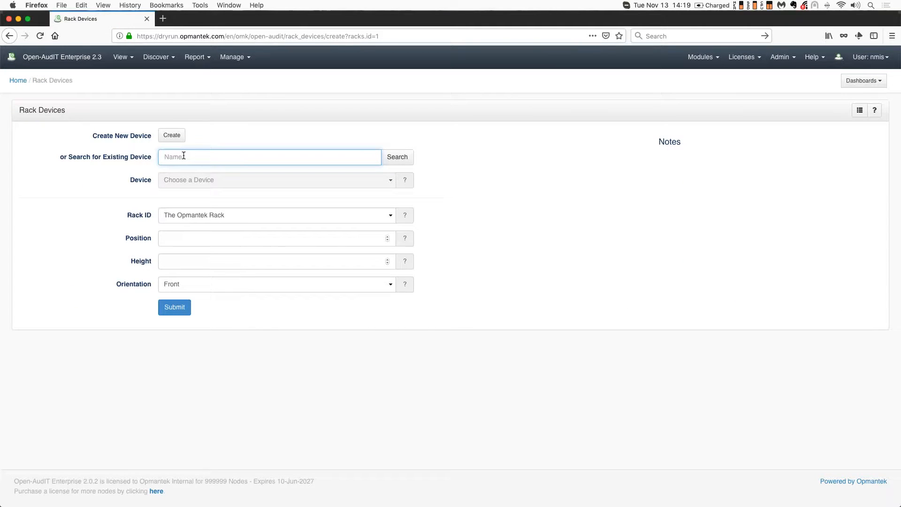
pyautogui.write('asgard')
pyautogui.click(397, 157)
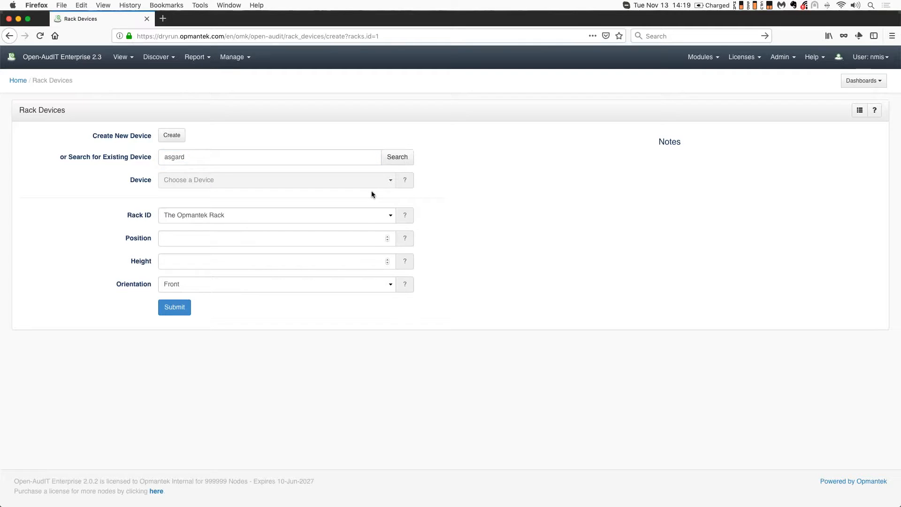
pyautogui.click(474, 232)
pyautogui.moveTo(188, 159); pyautogui.dragTo(163, 159)
pyautogui.write('midgar')
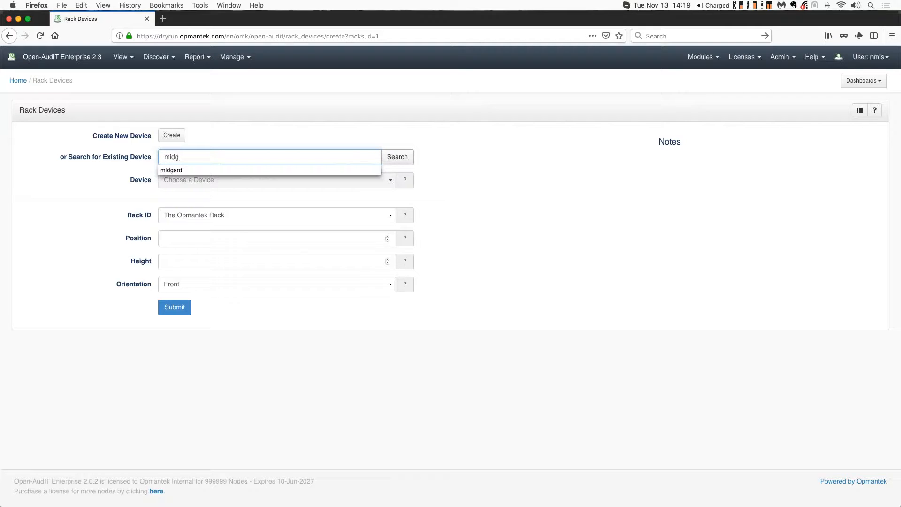
pyautogui.click(171, 170)
pyautogui.click(397, 157)
pyautogui.click(389, 180)
pyautogui.click(385, 180)
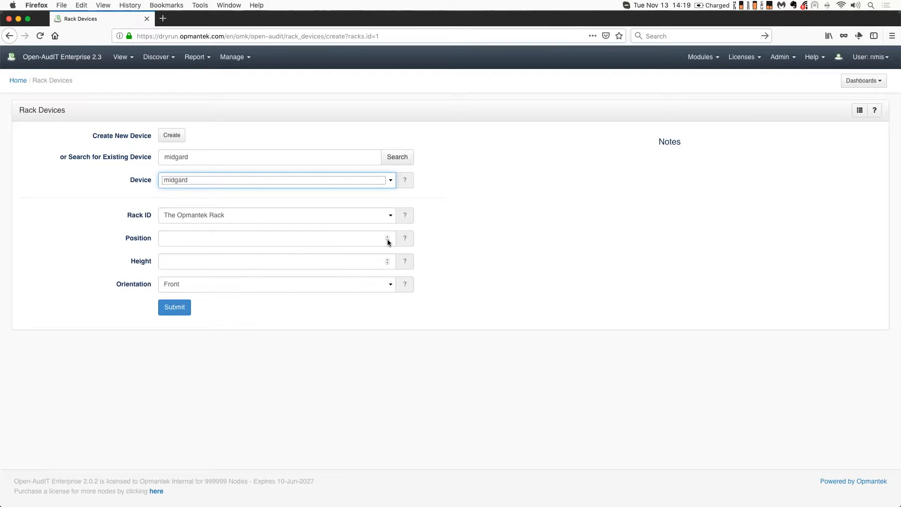
# Set the device's position to 35 and height to 2, then submit it to the rack
pyautogui.doubleClick(177, 236)
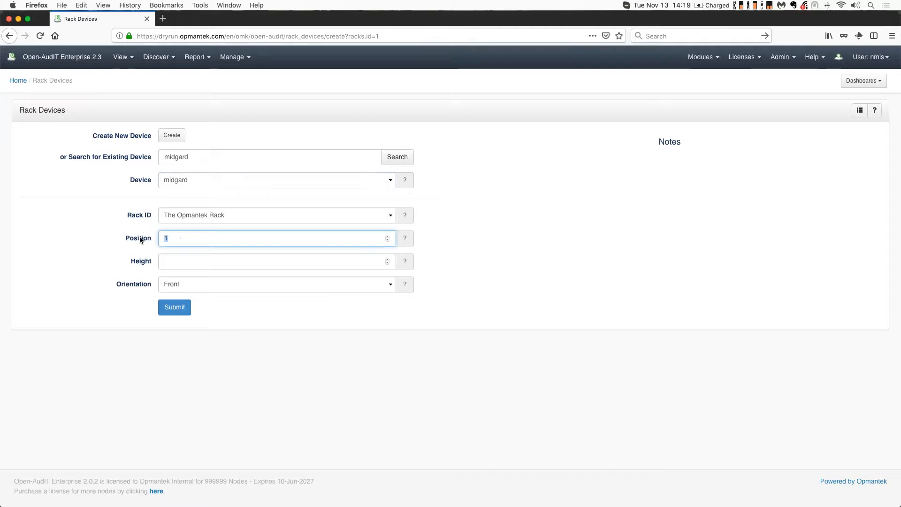
pyautogui.write('35')
pyautogui.press('Tab')
pyautogui.write('2')
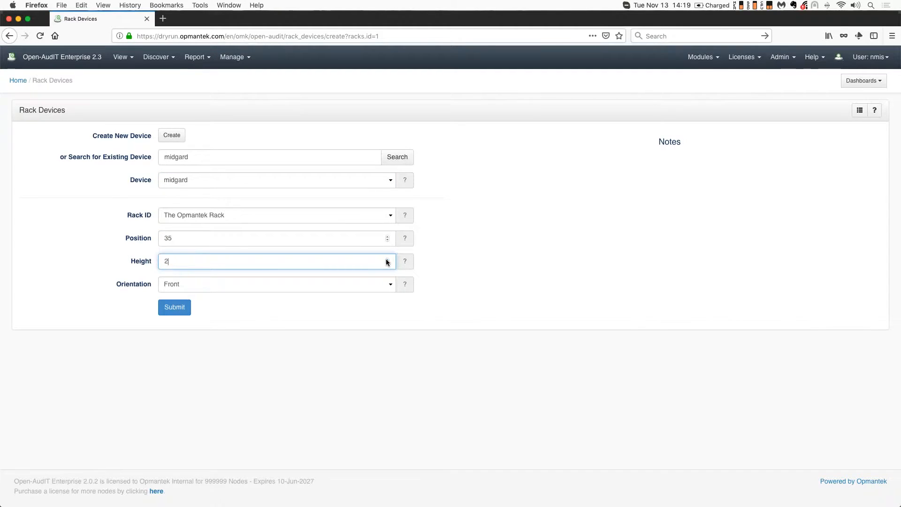
pyautogui.click(175, 307)
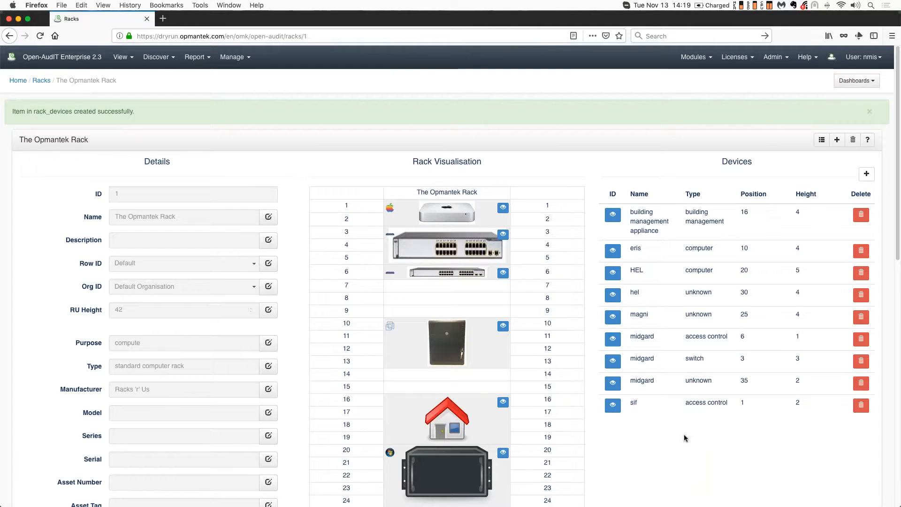
# Inspect the newly placed midgard device in the rack visualisation and its details popup
pyautogui.scroll(-8, 683, 435)
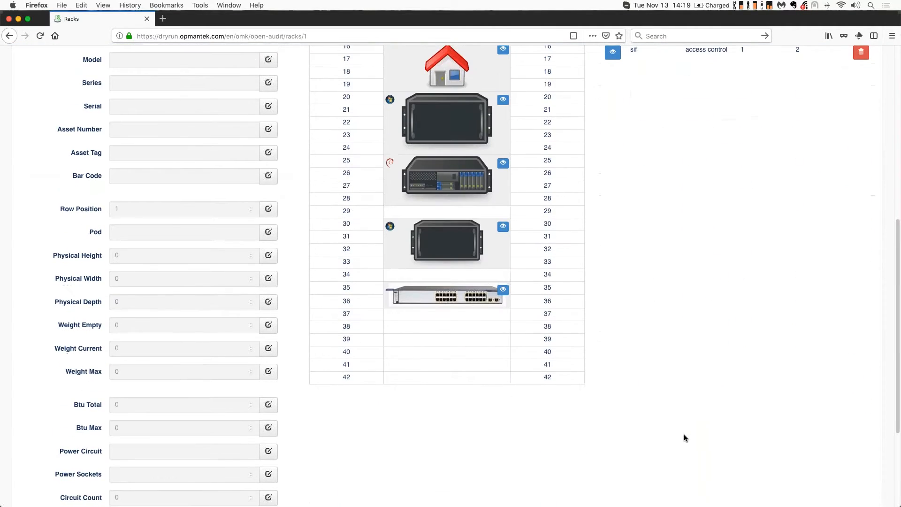
pyautogui.scroll(-1, 469, 336)
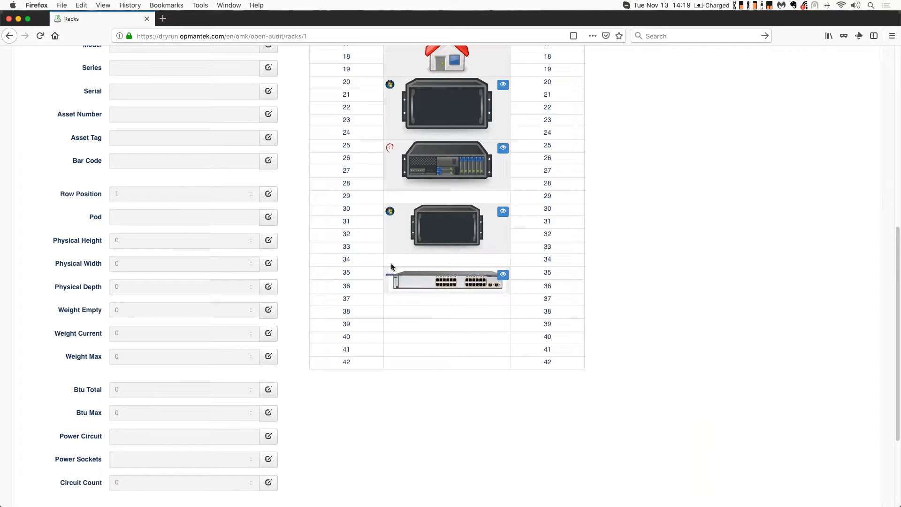
pyautogui.click(502, 274)
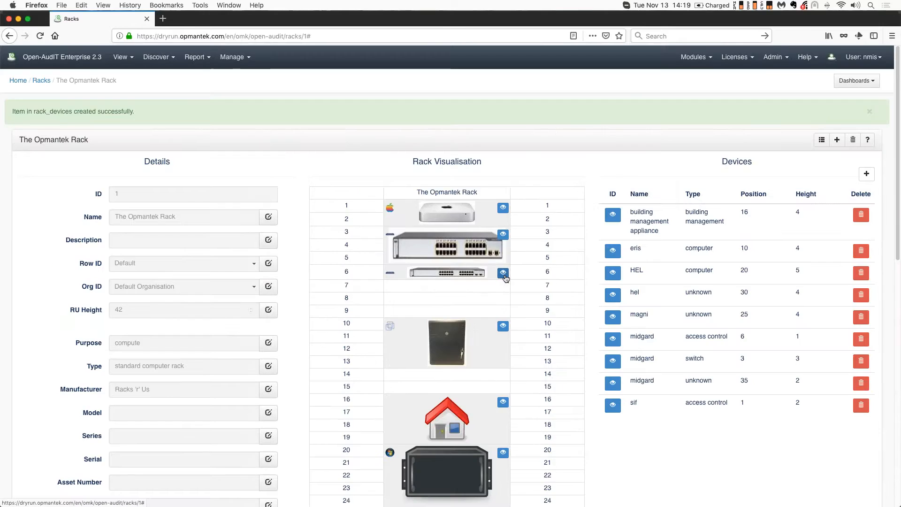
pyautogui.scroll(-10, 556, 384)
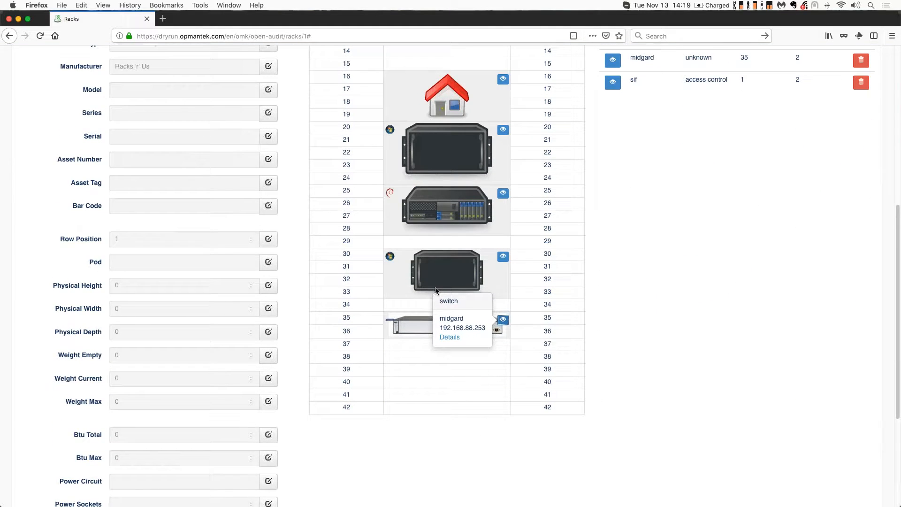
pyautogui.click(449, 336)
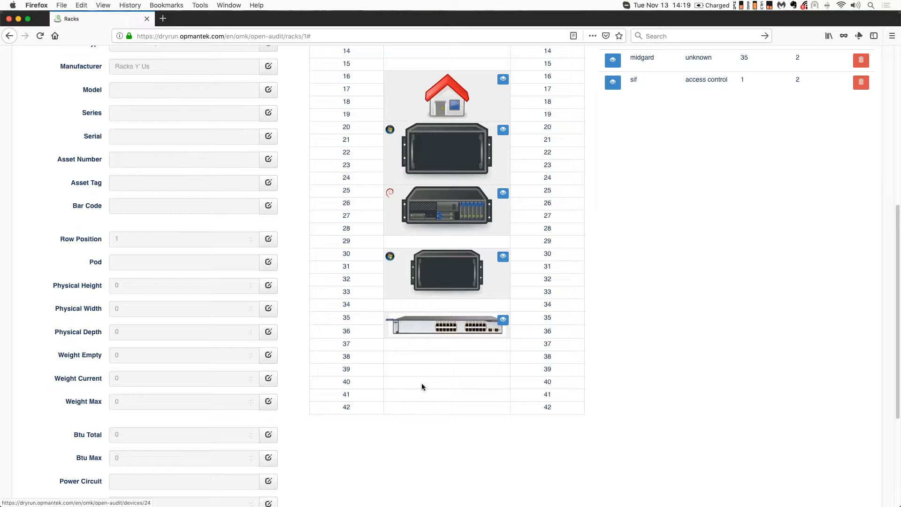
pyautogui.scroll(10, 476, 350)
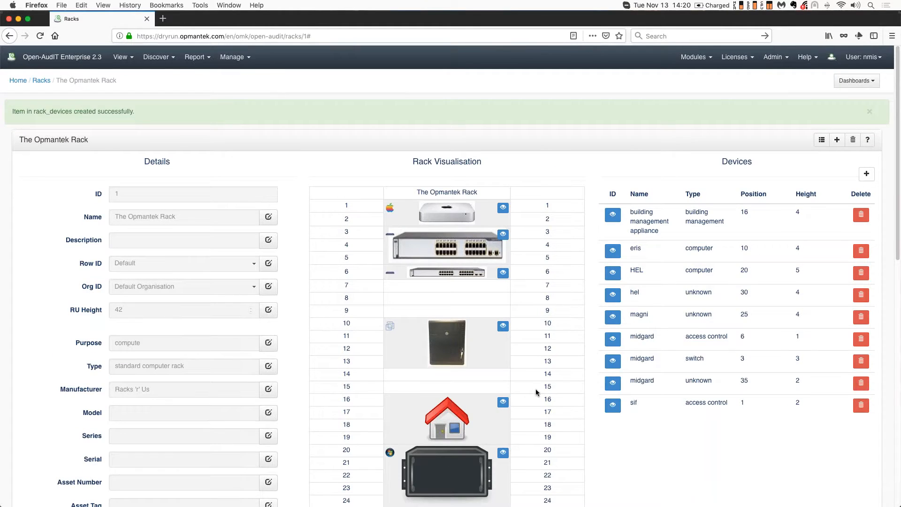
pyautogui.scroll(-1, 532, 396)
pyautogui.scroll(-8, 531, 394)
pyautogui.click(451, 280)
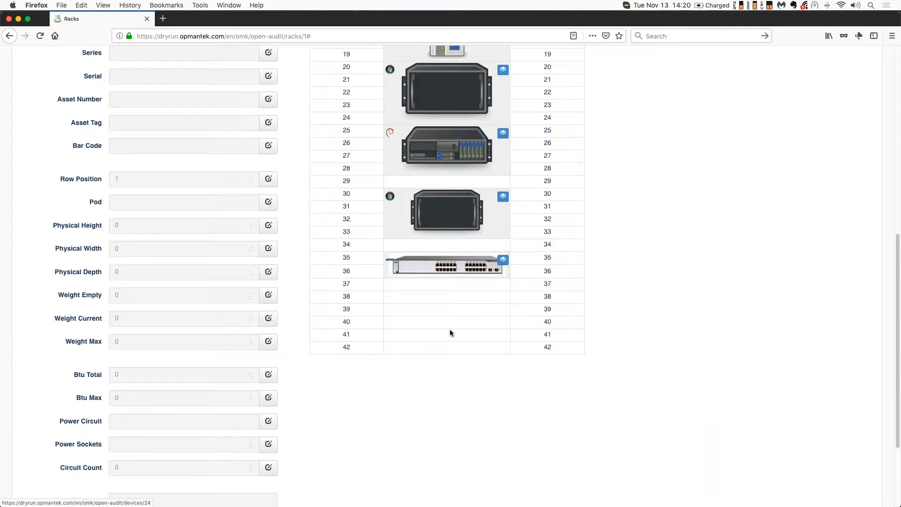
pyautogui.scroll(10, 449, 328)
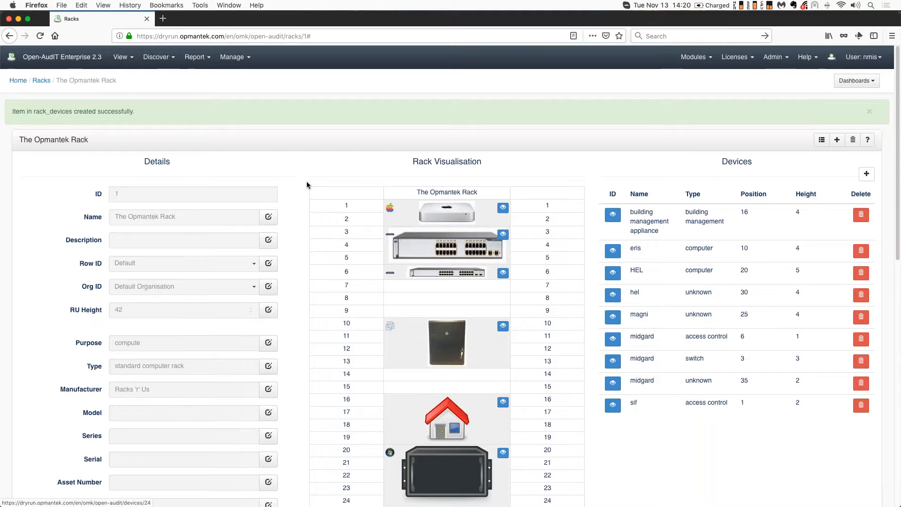
# Run the Device report under hardware reports
pyautogui.click(190, 58)
pyautogui.moveTo(204, 116)
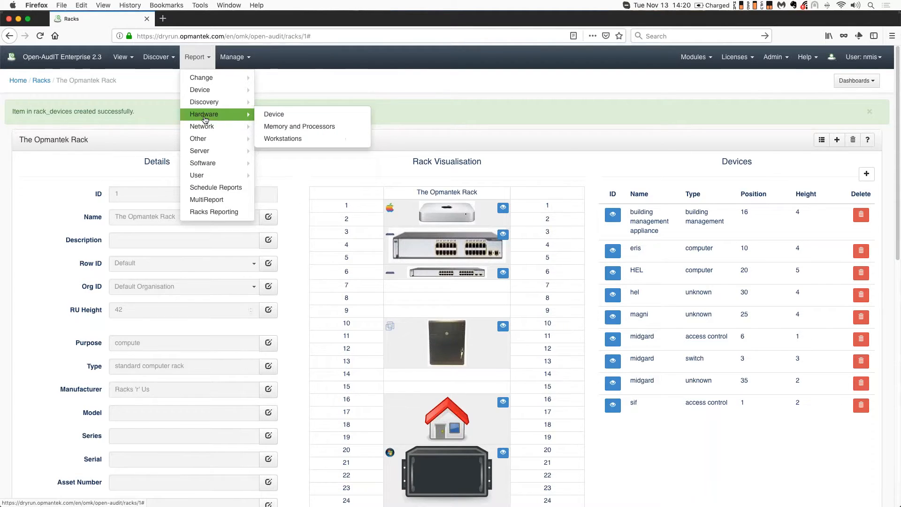
pyautogui.click(275, 115)
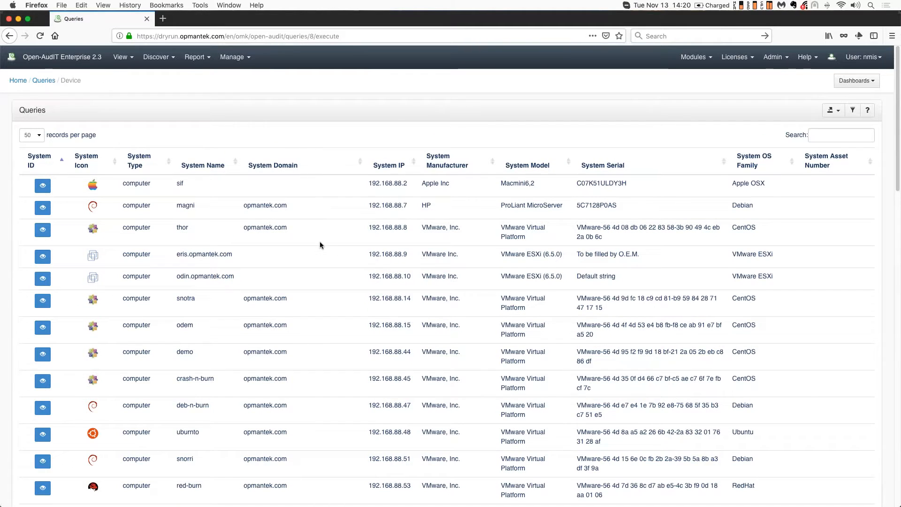
# Filter the Device report for mid and open the midgard device's details
pyautogui.scroll(-2, 307, 244)
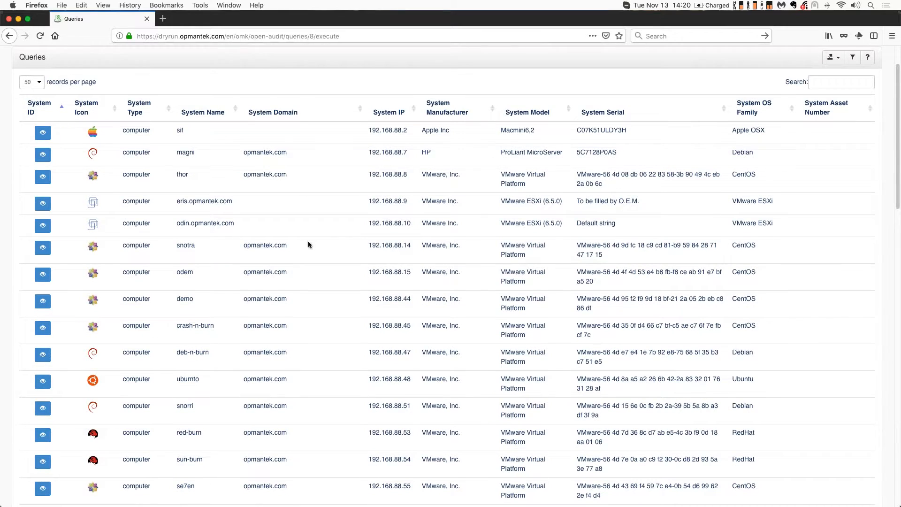
pyautogui.scroll(-1, 301, 225)
pyautogui.click(822, 75)
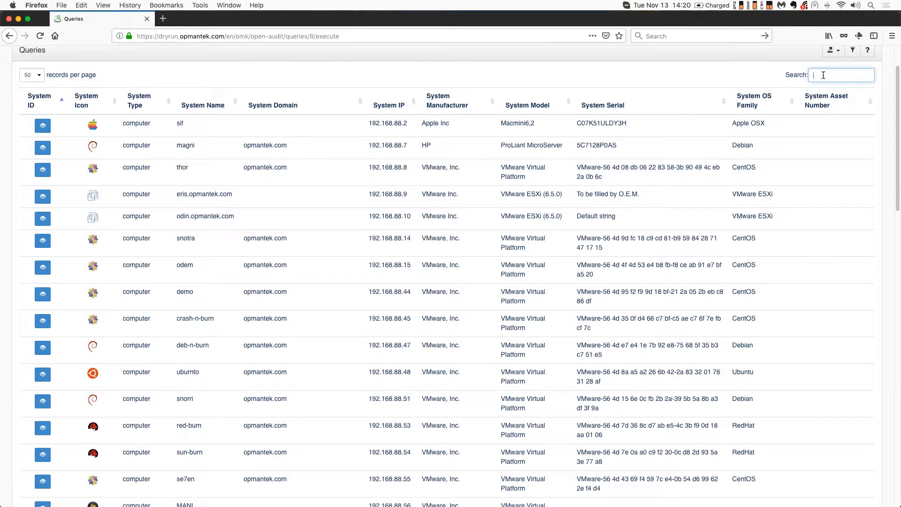
pyautogui.write('midg')
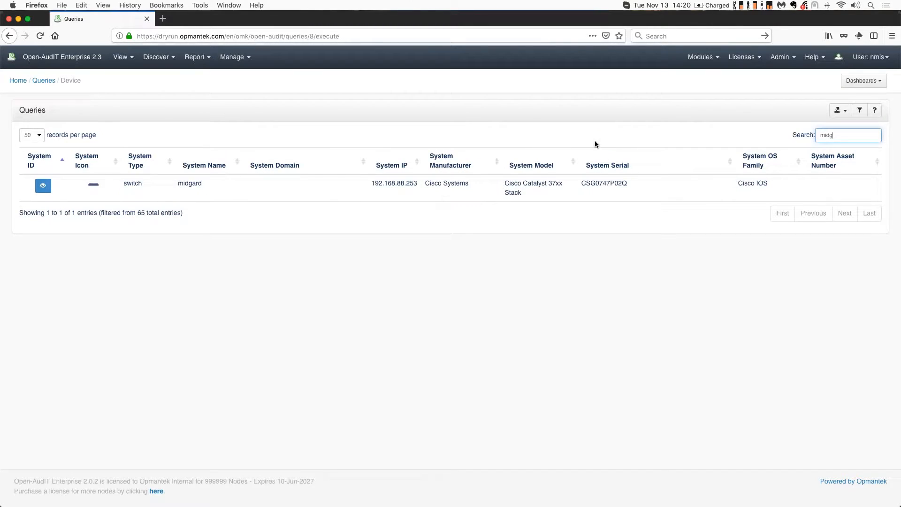
pyautogui.click(43, 185)
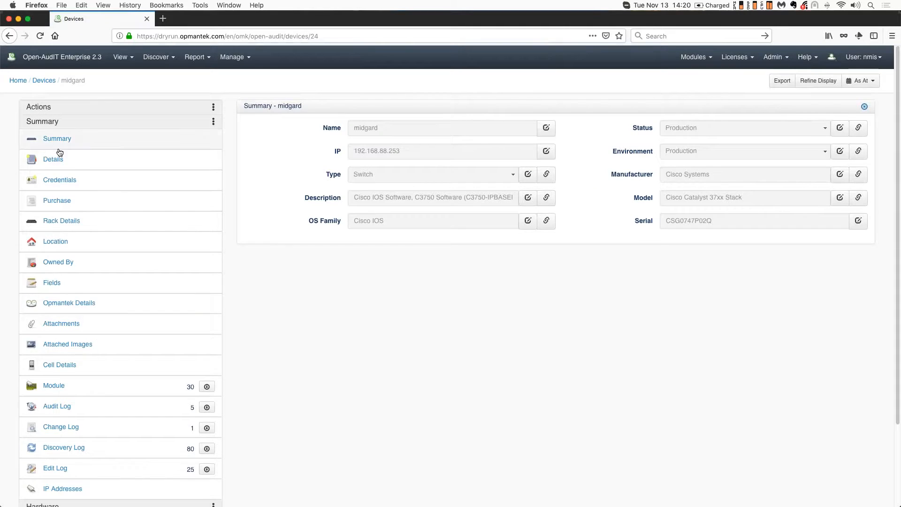
# View midgard's rack details and return to the devices list
pyautogui.click(55, 224)
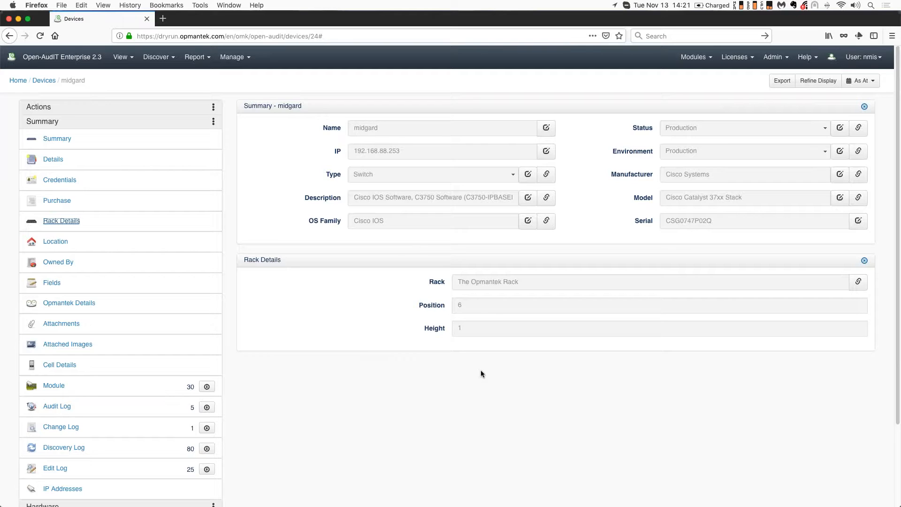
pyautogui.click(865, 261)
pyautogui.click(44, 80)
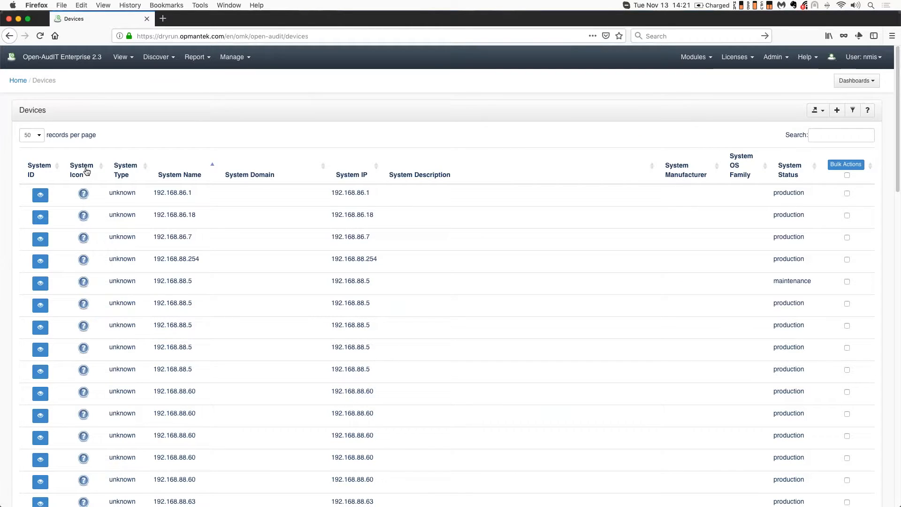
# Sort devices by type, open crash-n-burn's location details and follow its rack name link to the racks list
pyautogui.click(127, 173)
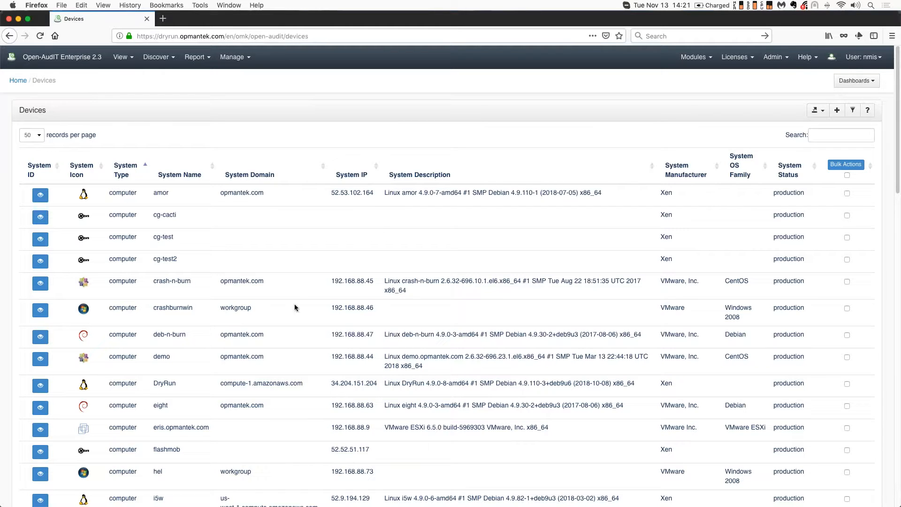
pyautogui.click(41, 283)
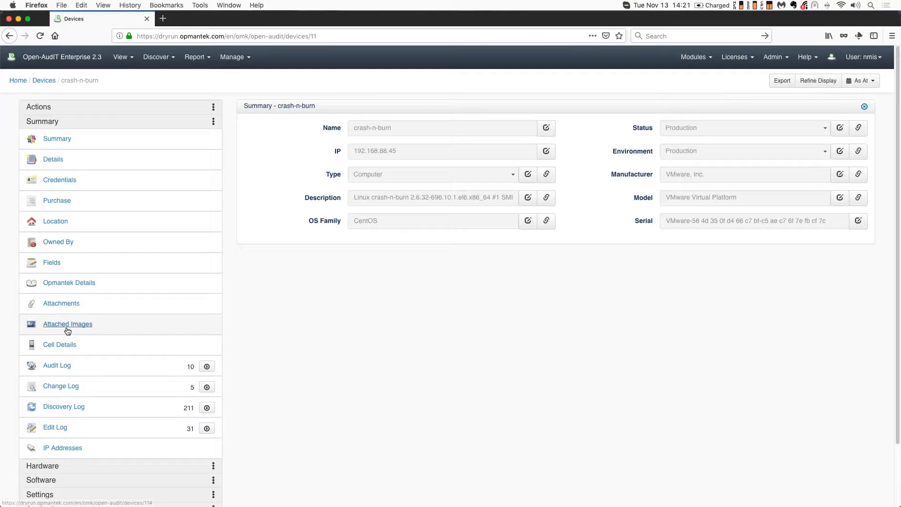
pyautogui.click(54, 222)
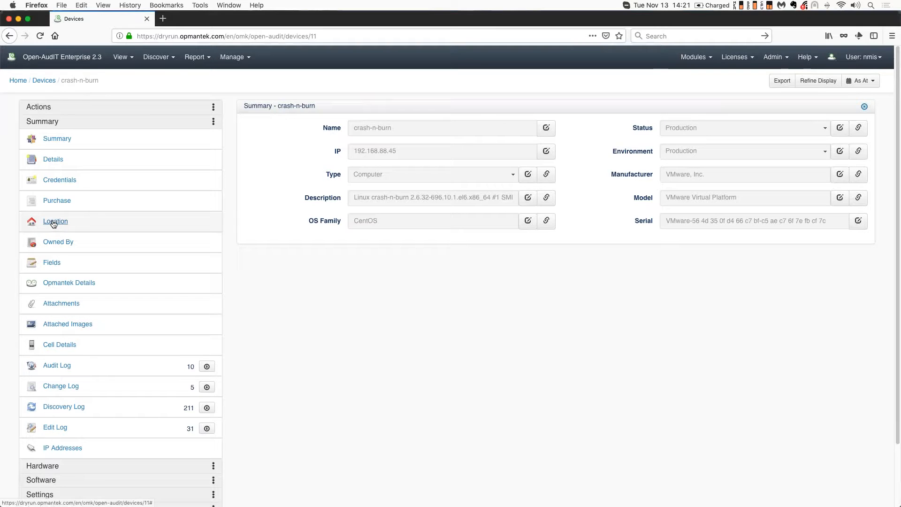
pyautogui.scroll(-3, 344, 410)
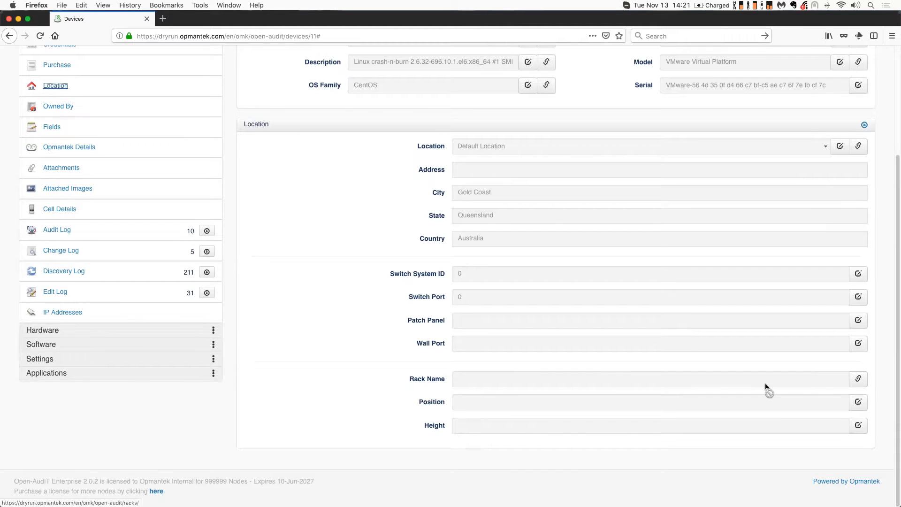
pyautogui.click(858, 379)
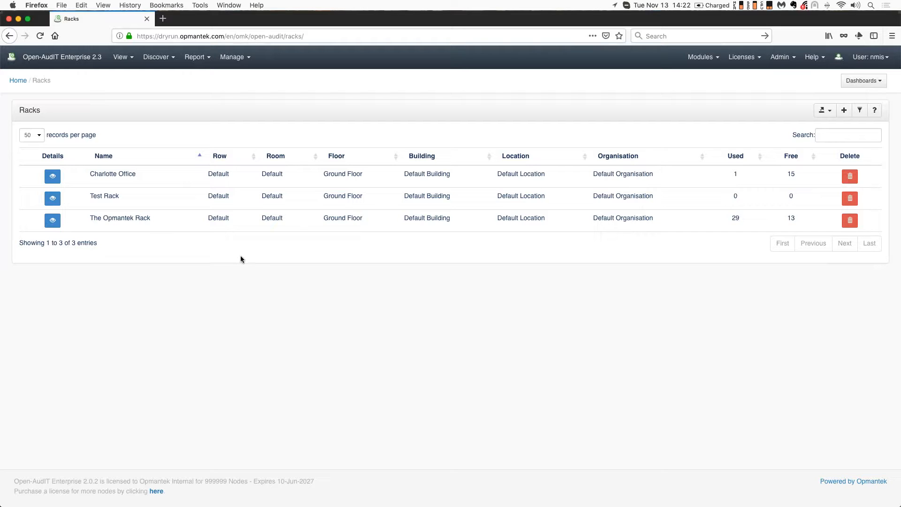
# Open Test Rack's add-device form, search for crash and select crash-n-burn
pyautogui.click(53, 198)
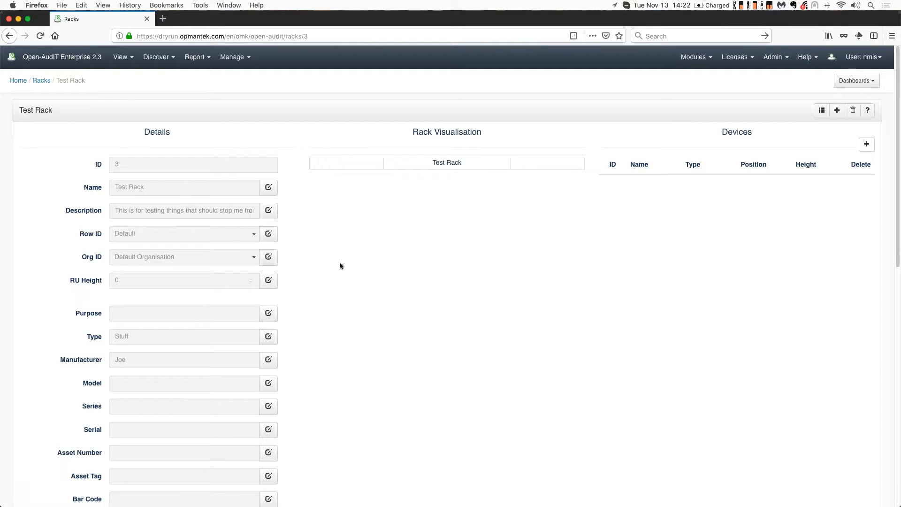
pyautogui.click(866, 144)
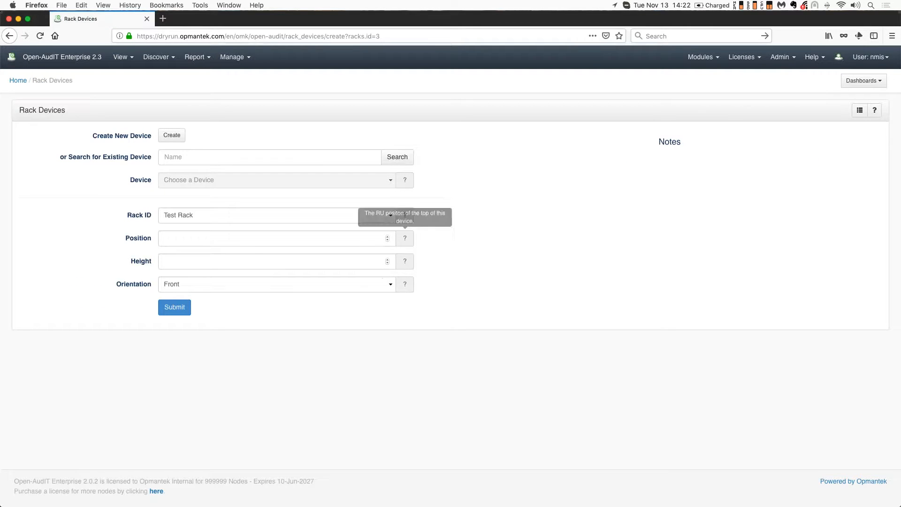
pyautogui.click(186, 156)
pyautogui.write('crash')
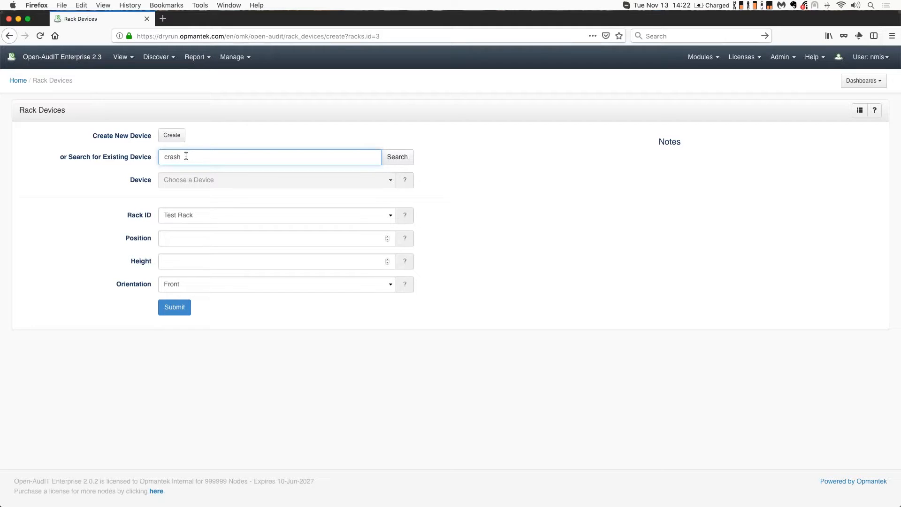
pyautogui.click(392, 178)
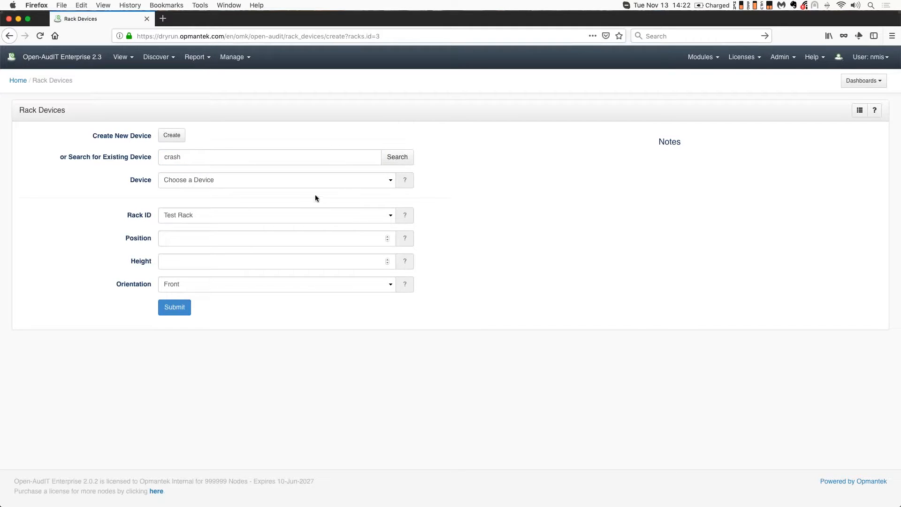
pyautogui.click(389, 184)
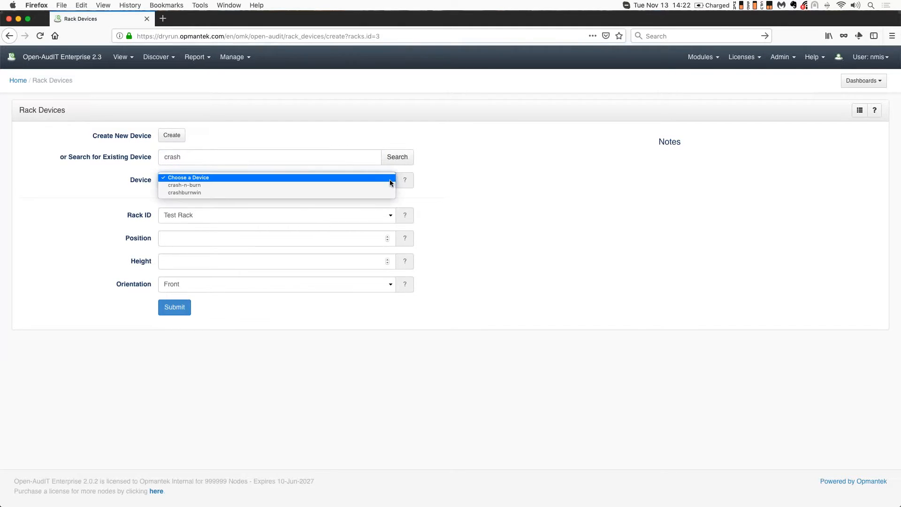
pyautogui.click(209, 186)
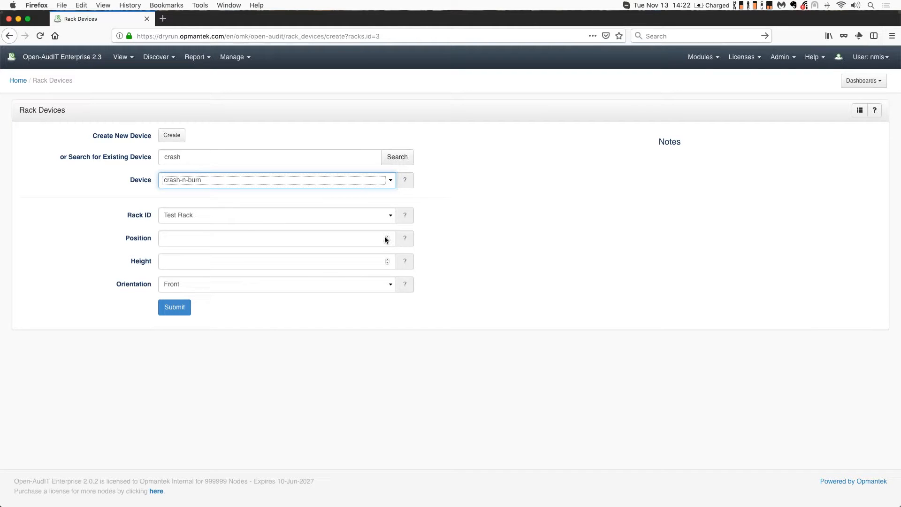
# Try to submit crash-n-burn to Test Rack at position 1 with height 1, and open the rack devices list
pyautogui.click(255, 238)
pyautogui.write('1')
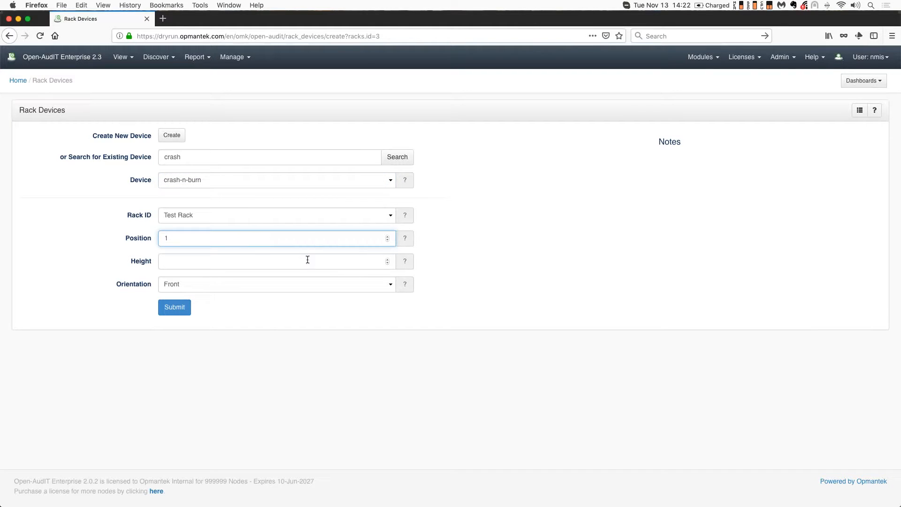
pyautogui.click(308, 261)
pyautogui.write('1')
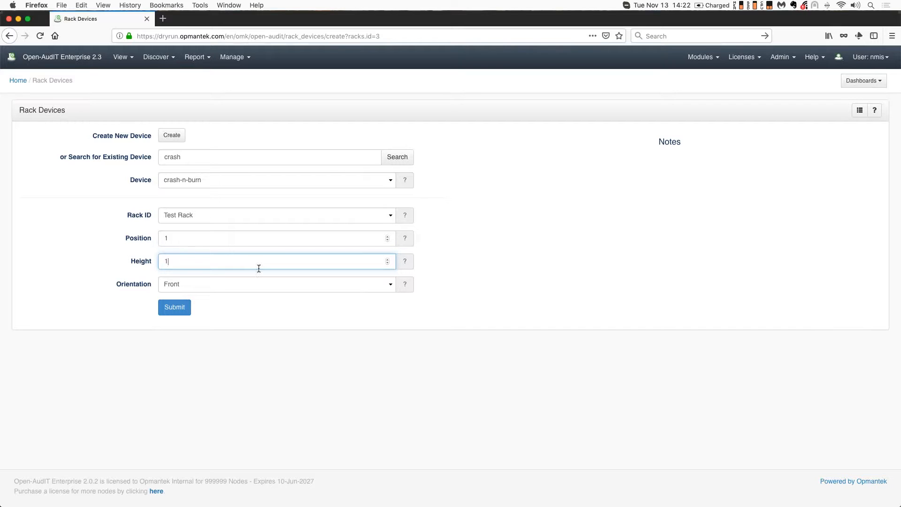
pyautogui.click(175, 307)
pyautogui.click(288, 311)
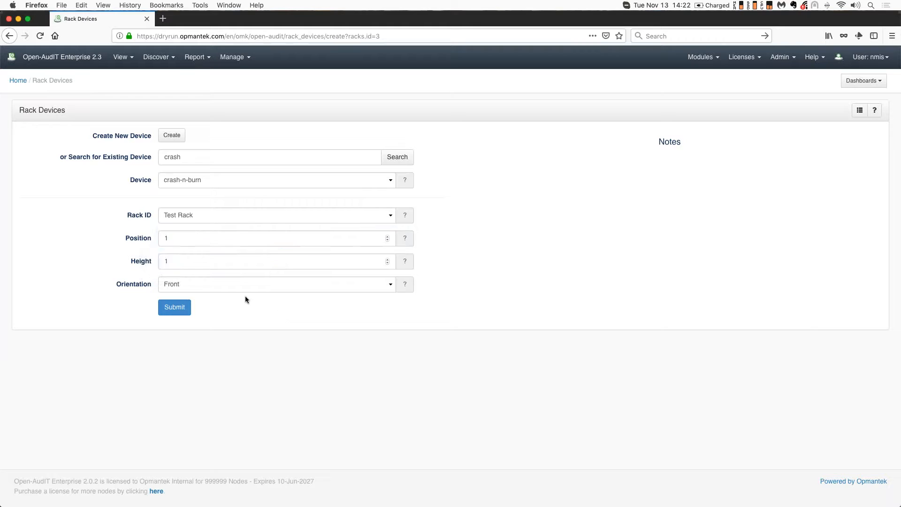
pyautogui.click(859, 110)
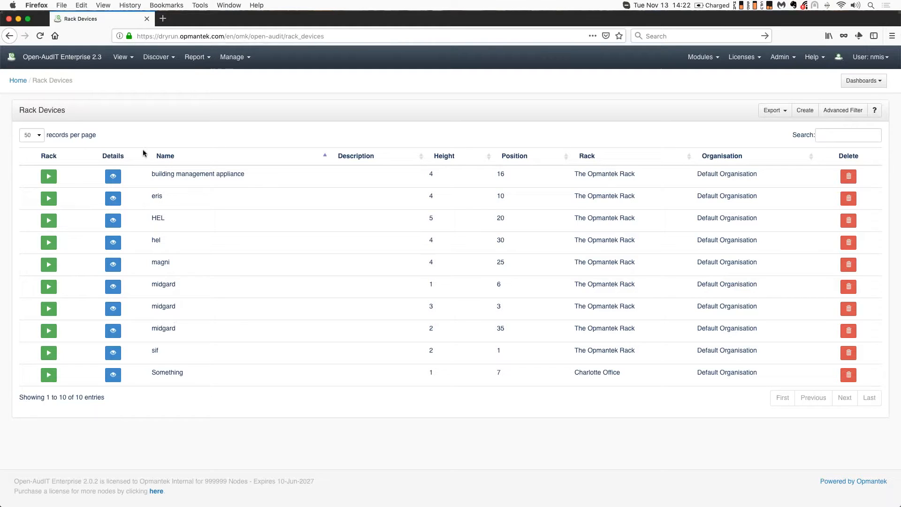
# Open Test Rack from the racks list and set its RU height to 42
pyautogui.click(233, 56)
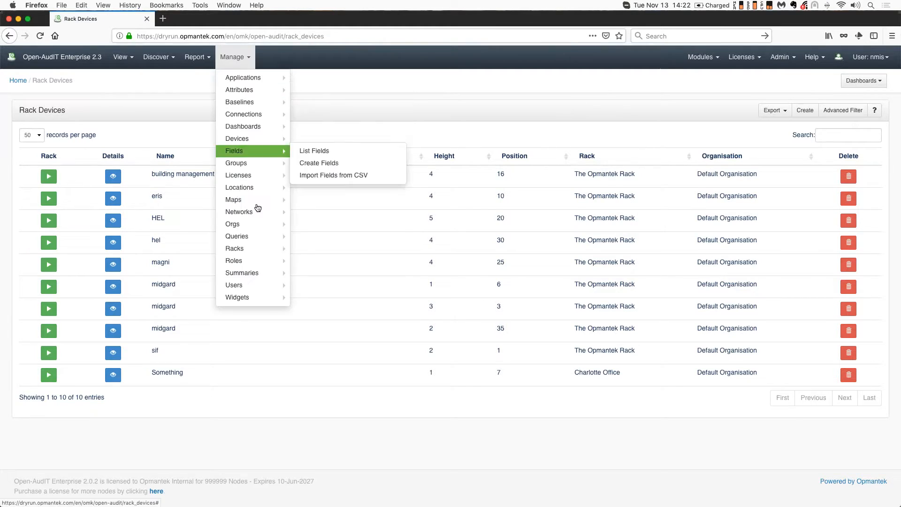
pyautogui.click(312, 247)
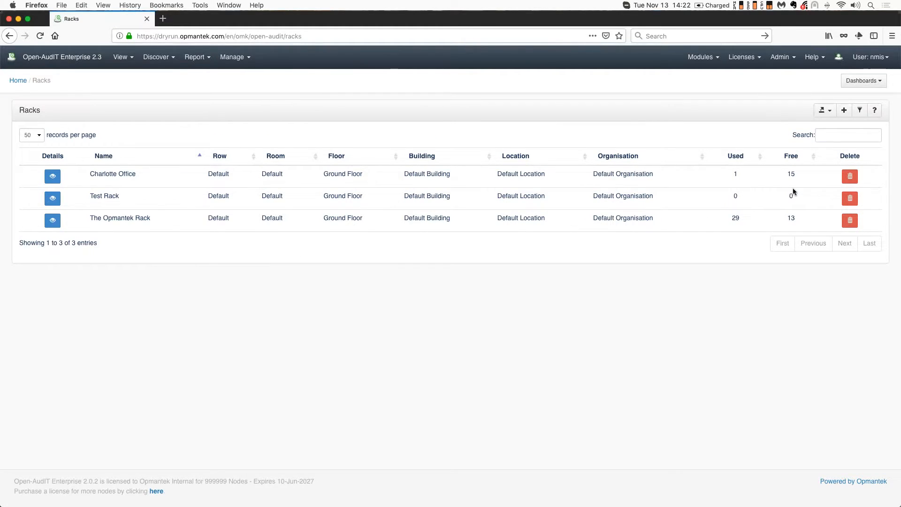
pyautogui.click(52, 198)
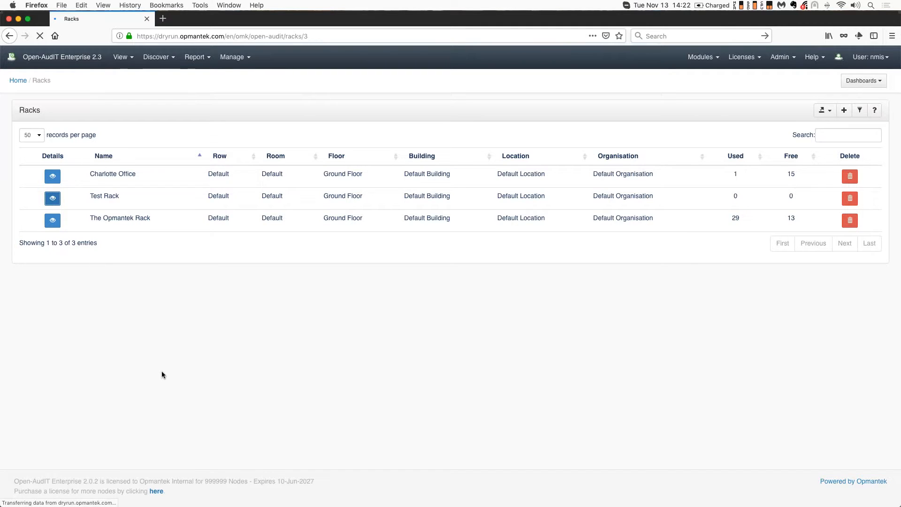
pyautogui.click(267, 284)
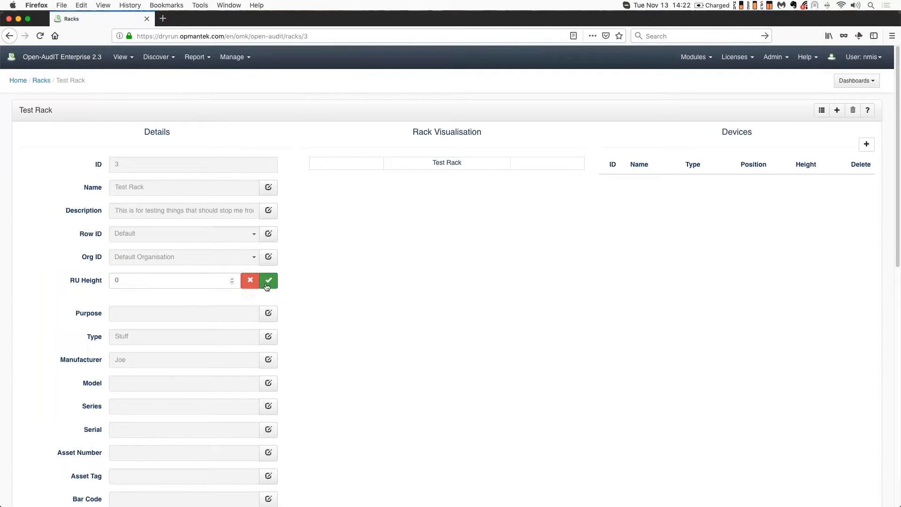
pyautogui.doubleClick(138, 283)
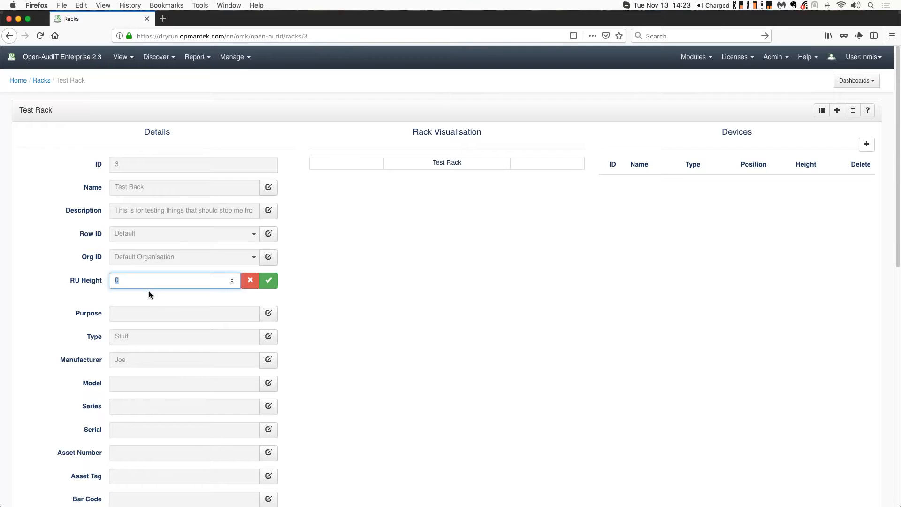
pyautogui.write('42')
pyautogui.press('Return')
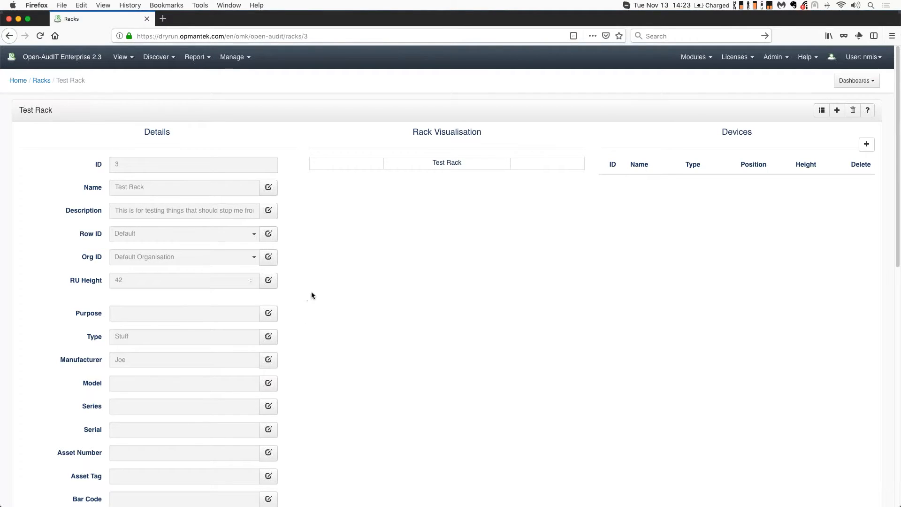
# Open Test Rack's add-device form, search for crash and select crash-n-burn
pyautogui.click(867, 146)
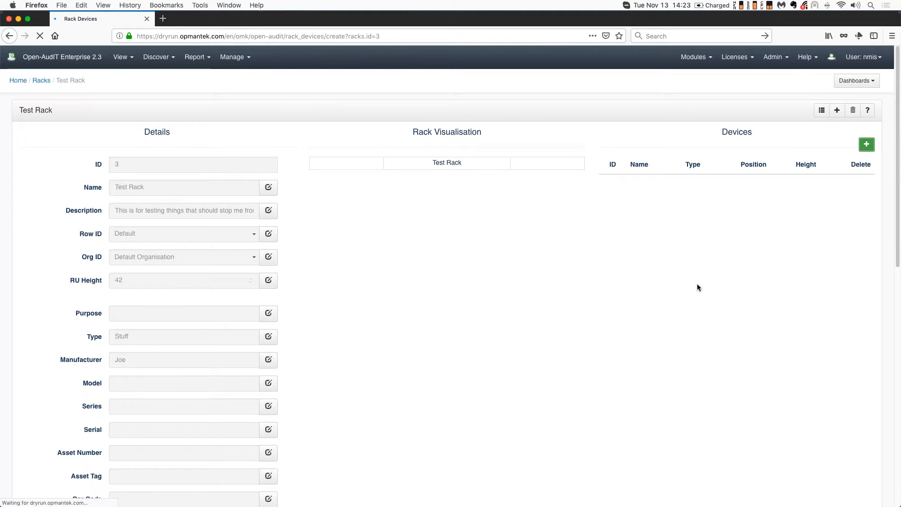
pyautogui.click(258, 156)
pyautogui.write('crash')
pyautogui.click(397, 157)
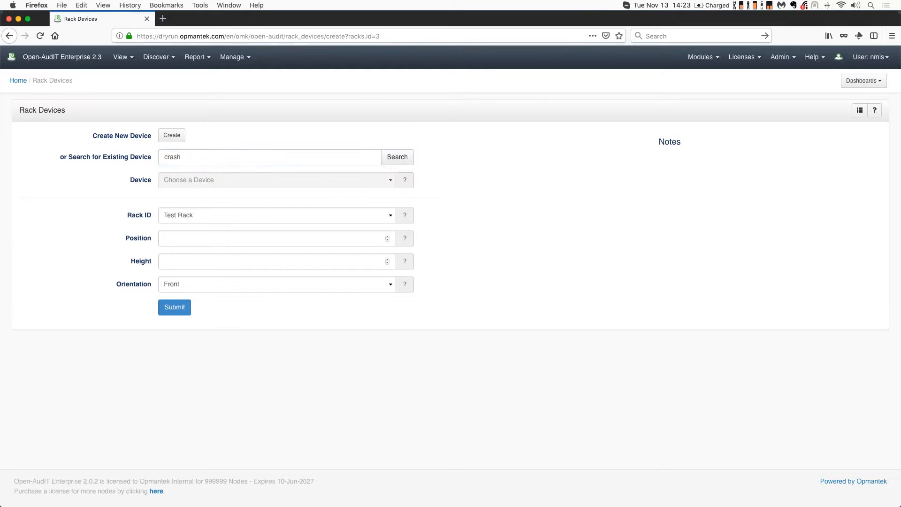
pyautogui.click(215, 180)
pyautogui.click(215, 187)
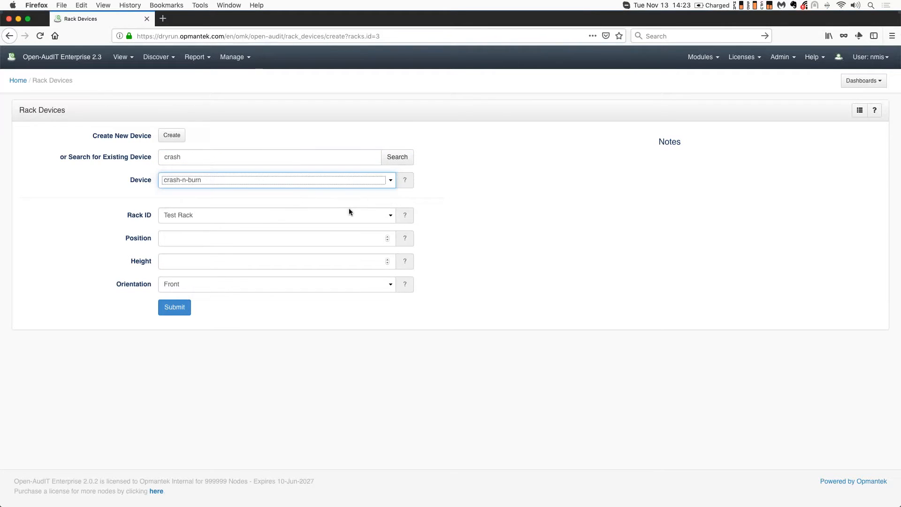
# Set crash-n-burn's position to 1 and height to 2 and submit it to Test Rack
pyautogui.click(387, 236)
pyautogui.click(387, 259)
pyautogui.click(387, 259)
pyautogui.click(177, 308)
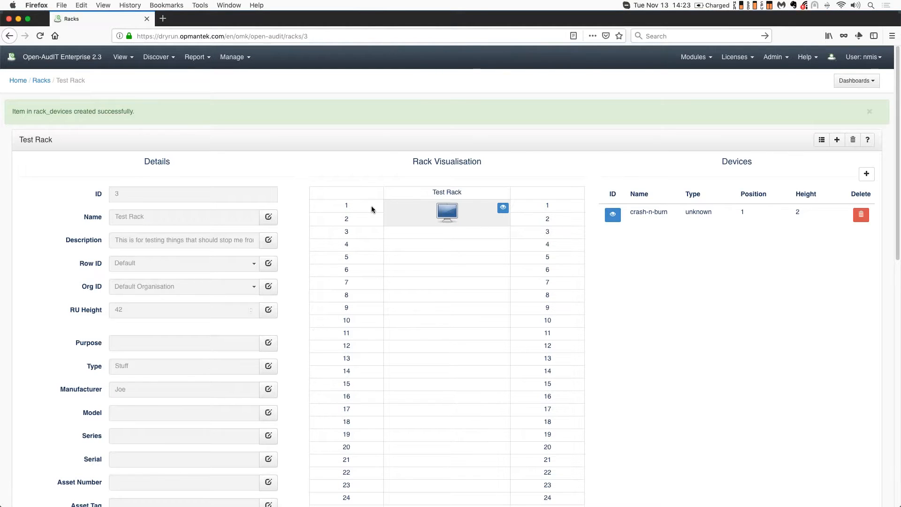
# Add the computer_2ru.svg image to crash-n-burn from its entry in the rack visualisation and submit it
pyautogui.click(503, 210)
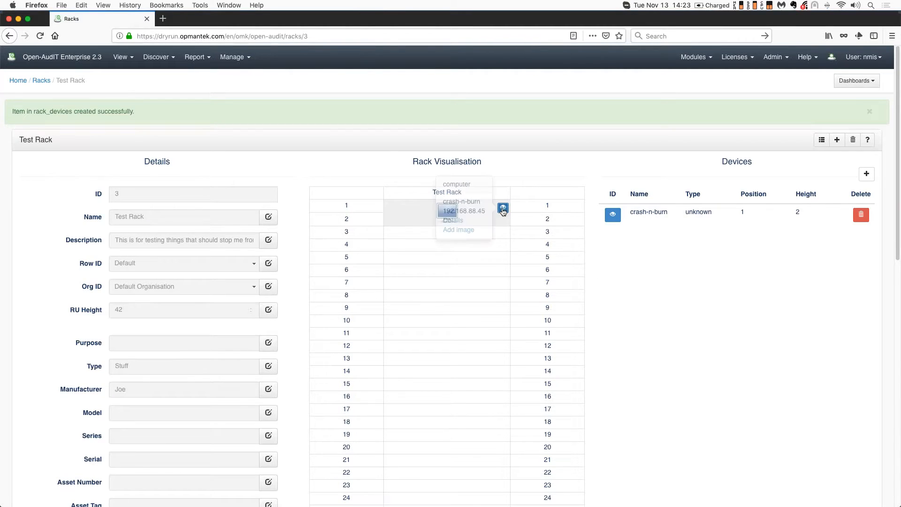
pyautogui.click(458, 230)
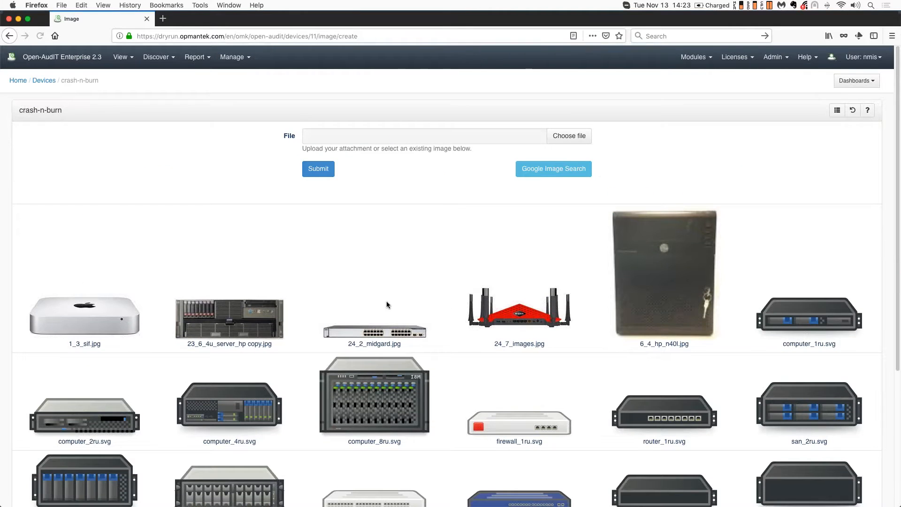
pyautogui.scroll(-5, 386, 305)
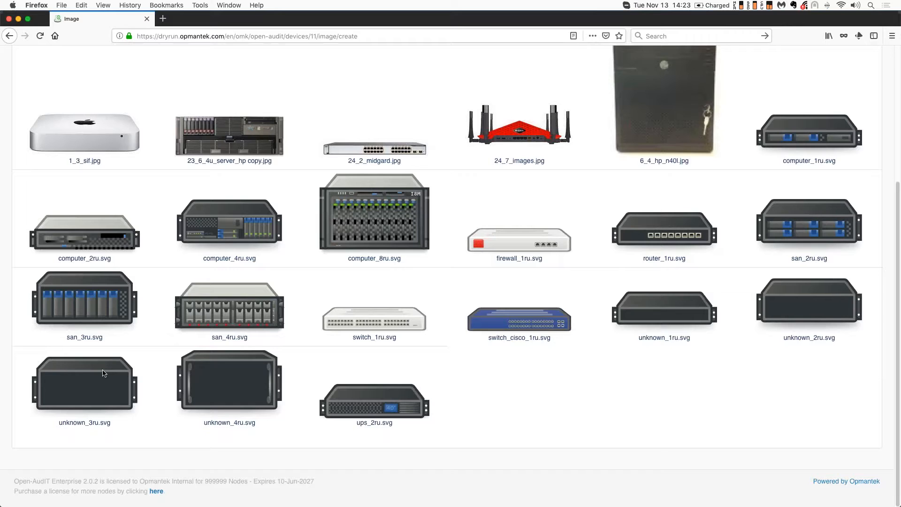
pyautogui.click(86, 243)
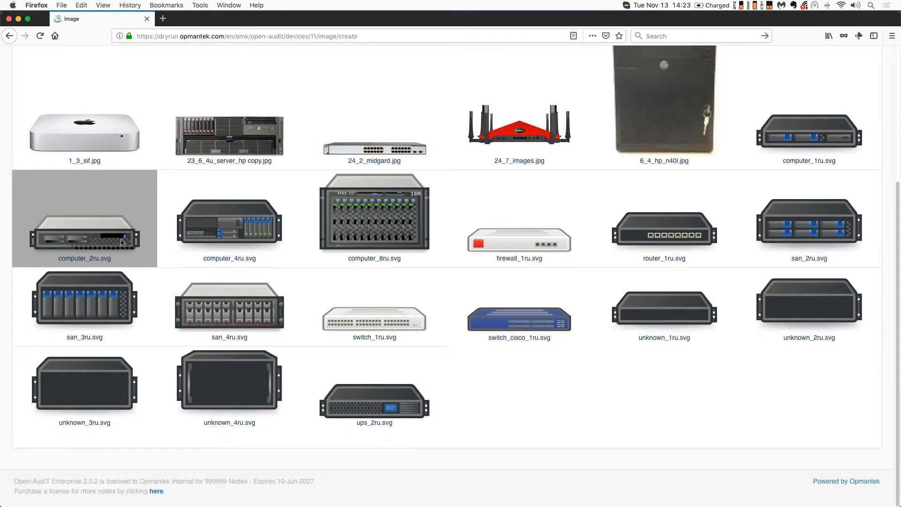
pyautogui.scroll(5, 488, 175)
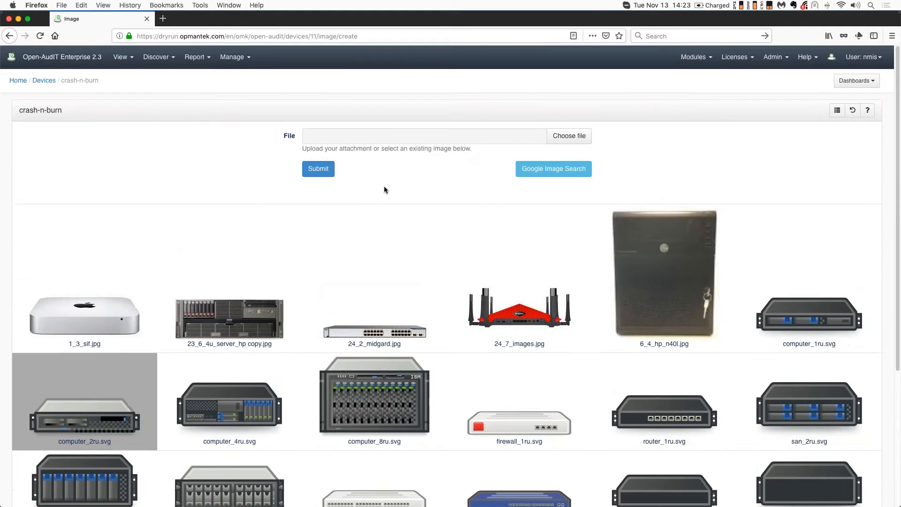
pyautogui.click(570, 136)
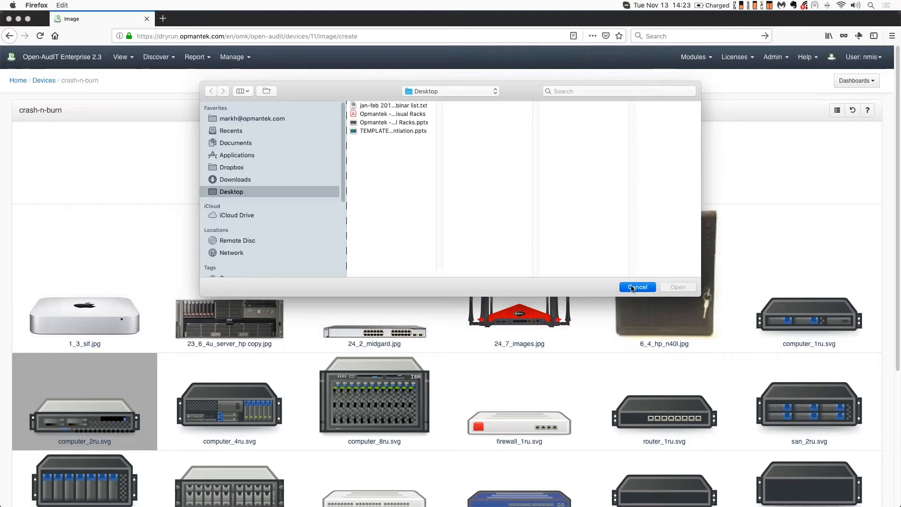
pyautogui.click(636, 286)
pyautogui.click(319, 170)
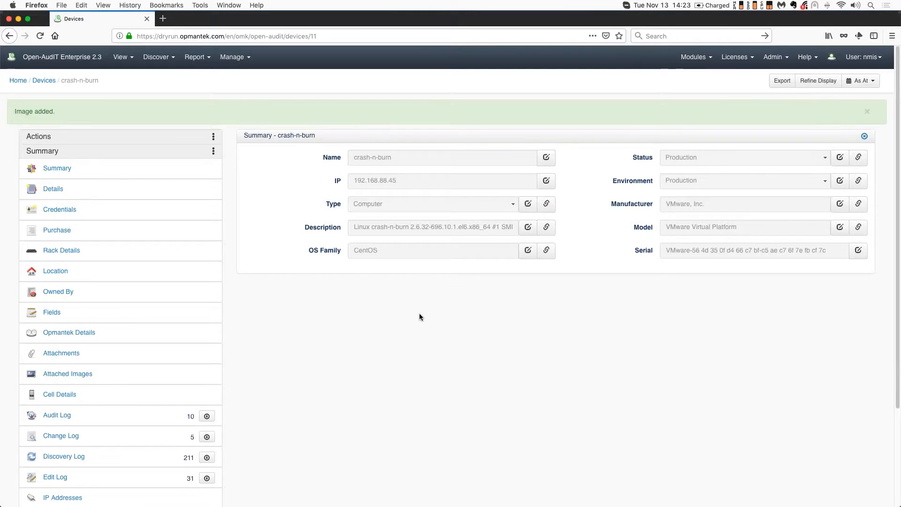
# Open Test Rack from the racks list to view its rack visualisation
pyautogui.click(231, 58)
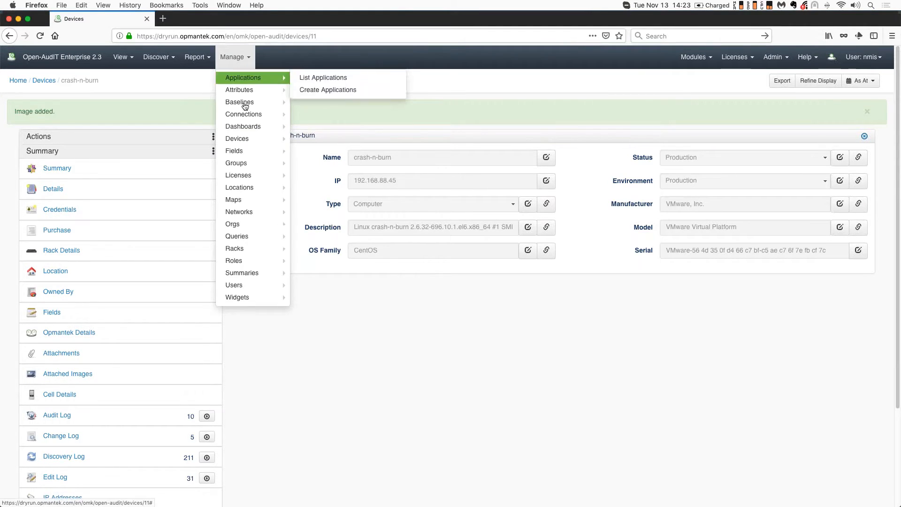
pyautogui.moveTo(256, 250)
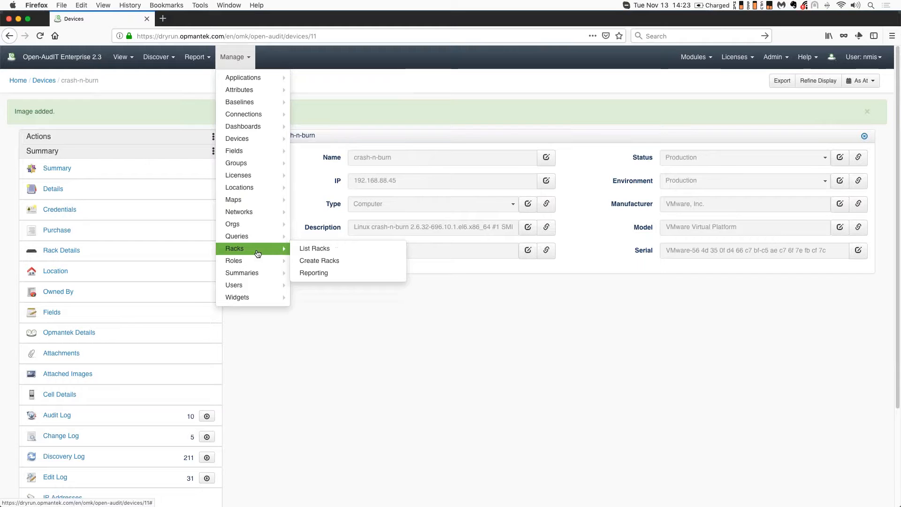
pyautogui.click(318, 248)
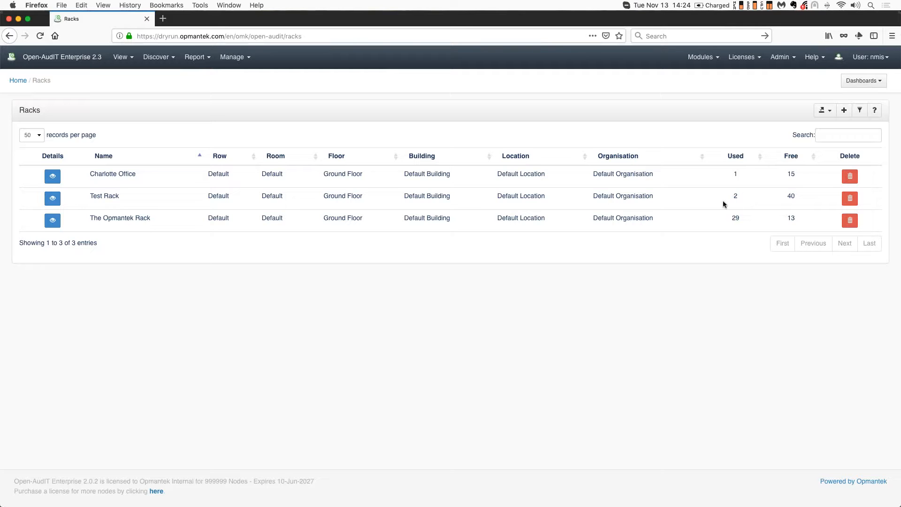
pyautogui.click(52, 203)
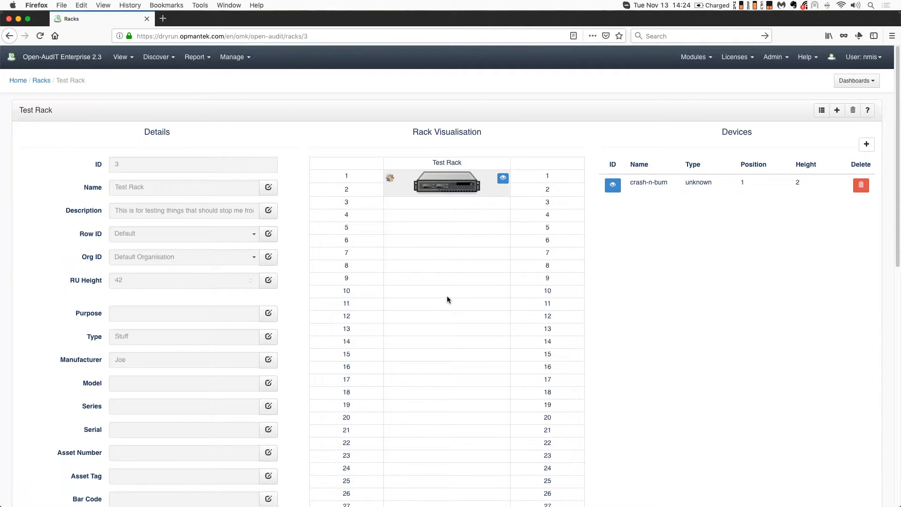
pyautogui.moveTo(493, 504)
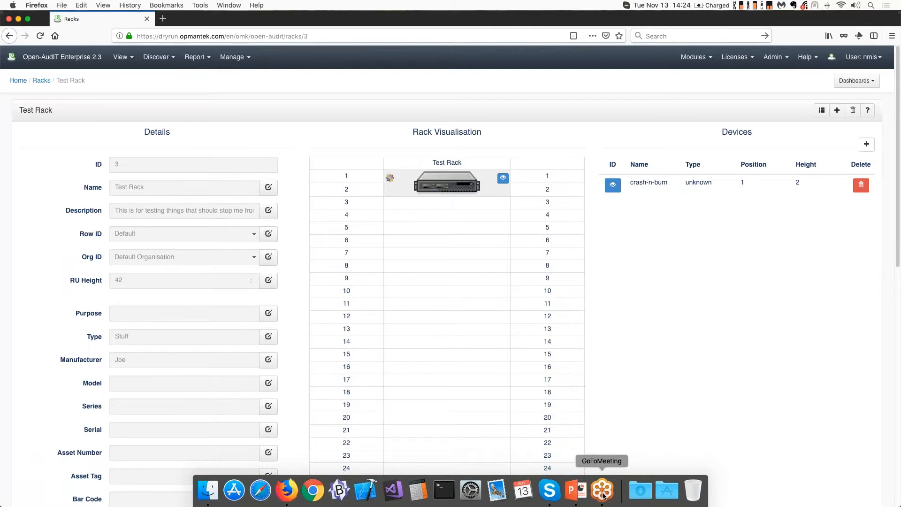
pyautogui.click(582, 495)
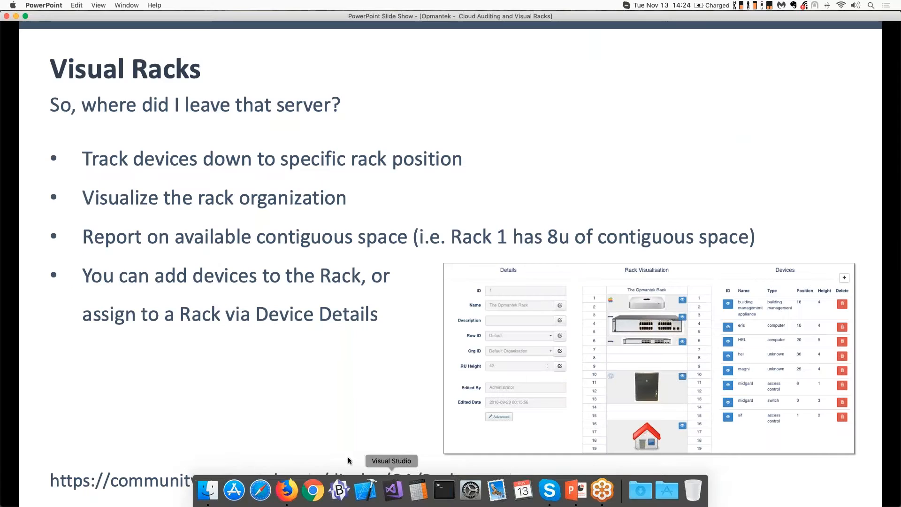
pyautogui.click(303, 368)
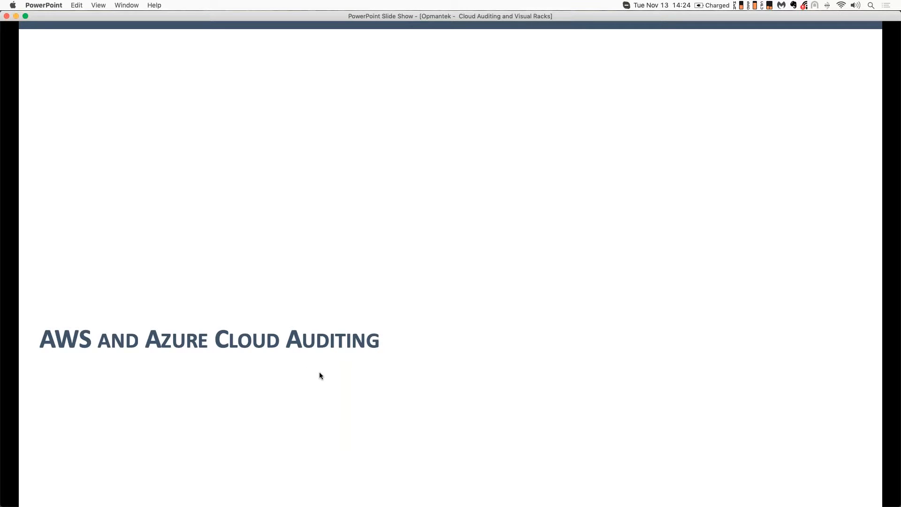
pyautogui.click(319, 374)
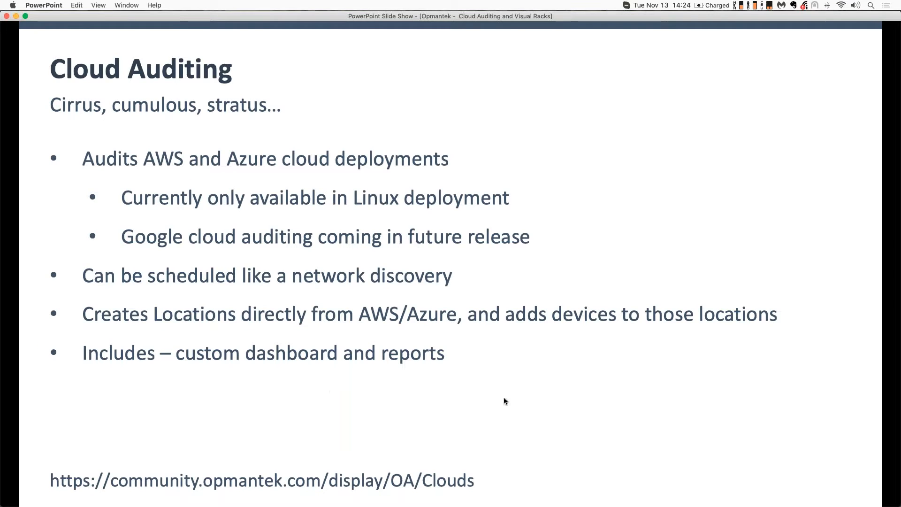
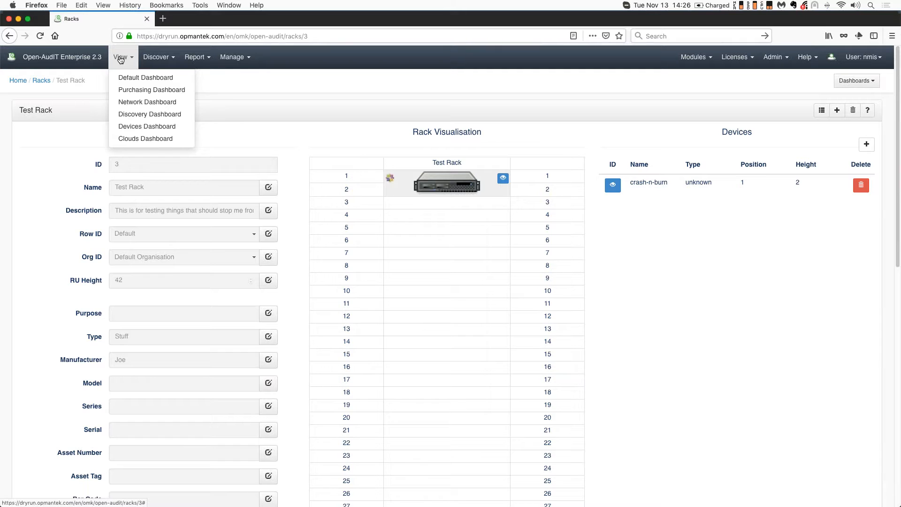
# Open the Clouds Dashboard and the list of clouds
pyautogui.click(141, 139)
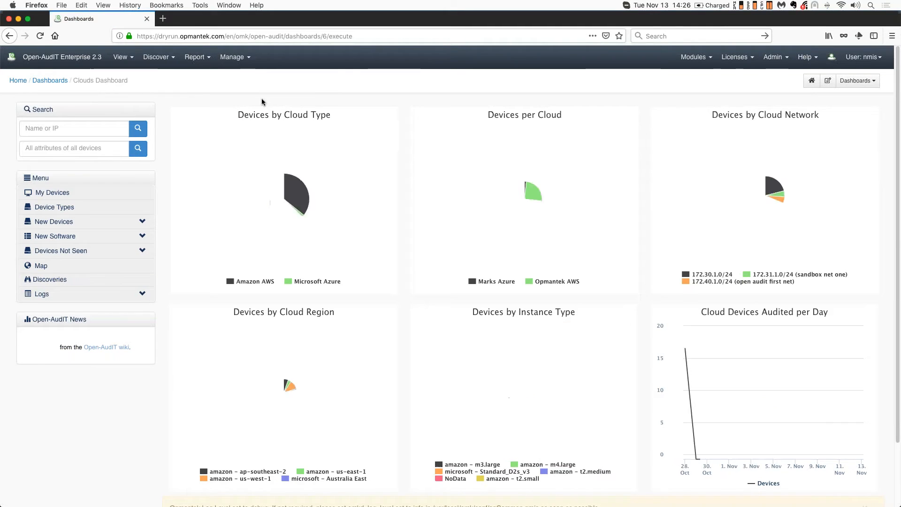
pyautogui.moveTo(319, 225)
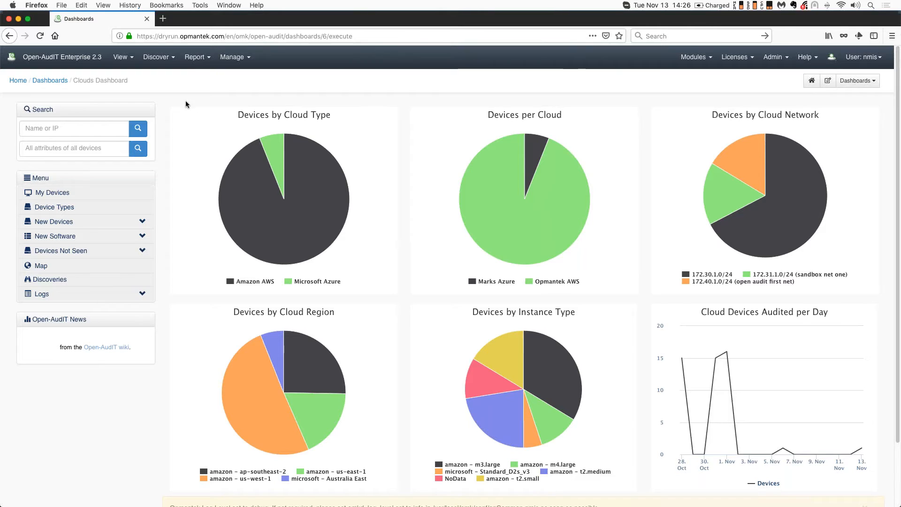
pyautogui.click(157, 59)
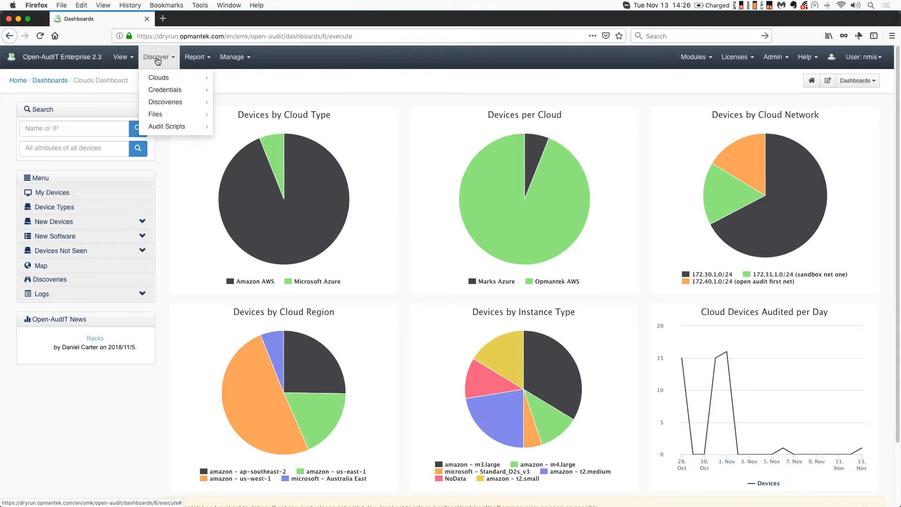
pyautogui.moveTo(188, 77)
pyautogui.click(239, 76)
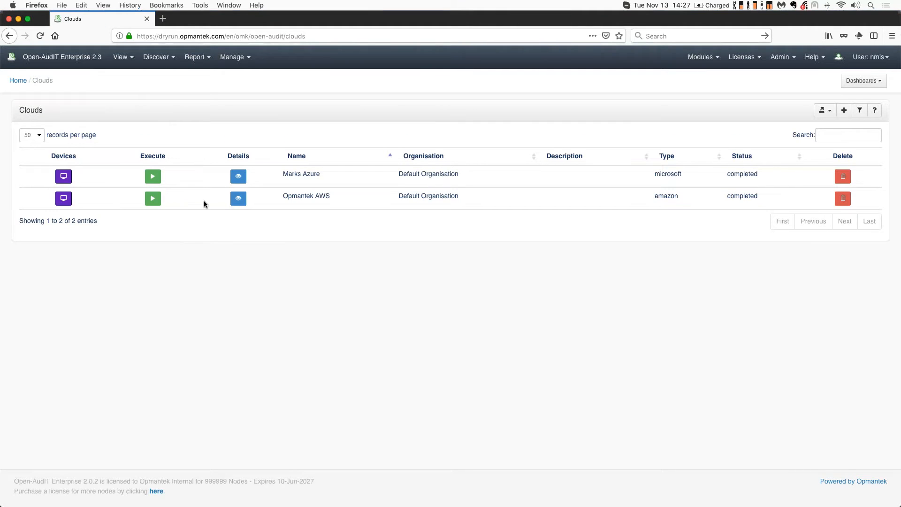
# Open the Opmantek AWS cloud and view its details and summary
pyautogui.click(243, 200)
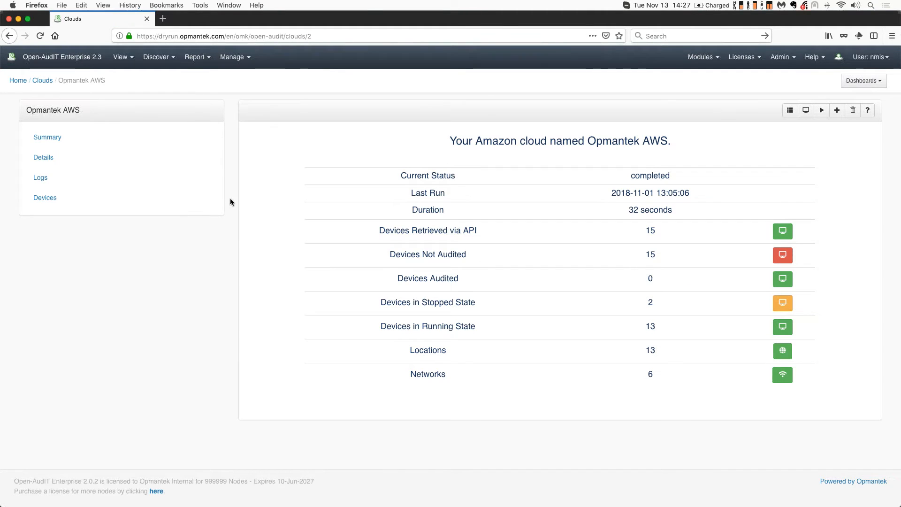
pyautogui.click(47, 159)
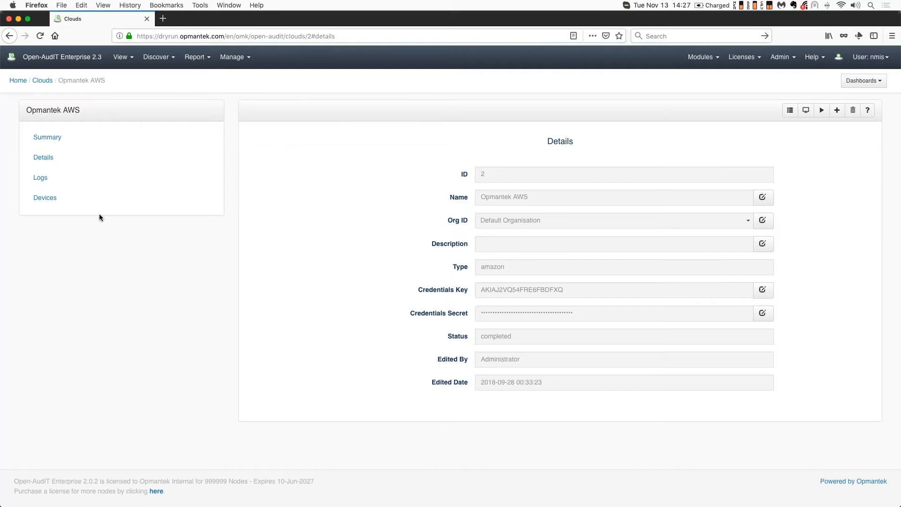
pyautogui.click(56, 141)
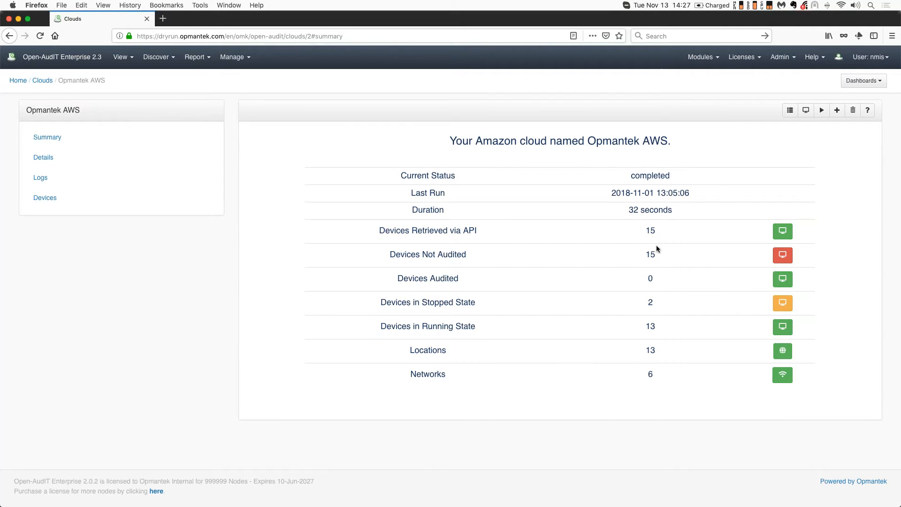
# View the devices retrieved via API for the Opmantek AWS cloud
pyautogui.click(783, 231)
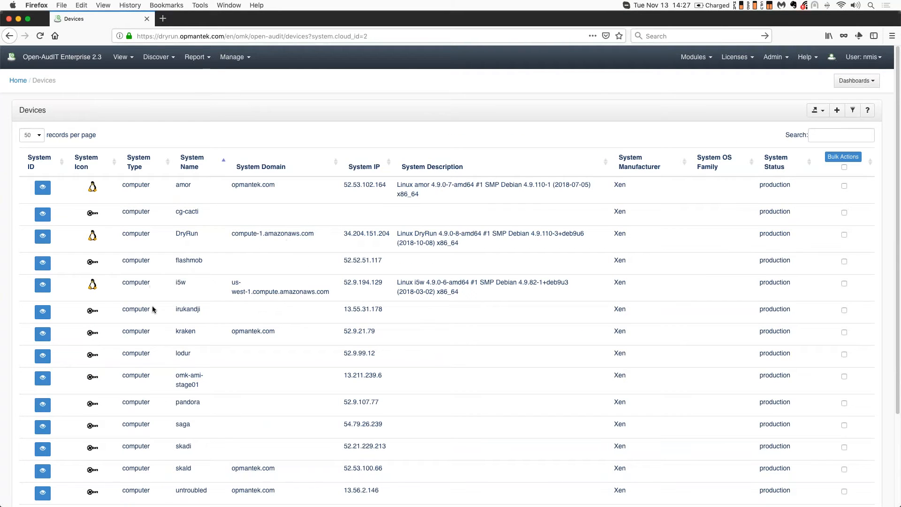
pyautogui.scroll(-4, 152, 306)
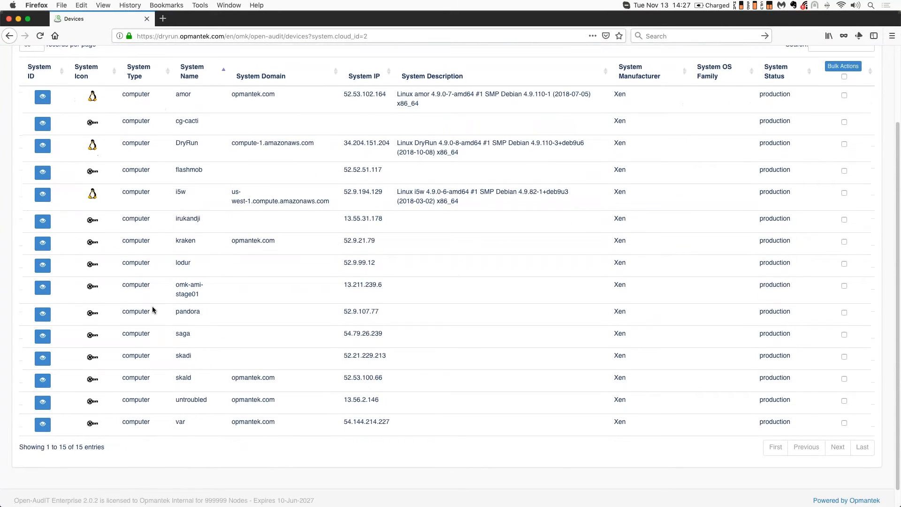
pyautogui.scroll(4, 152, 305)
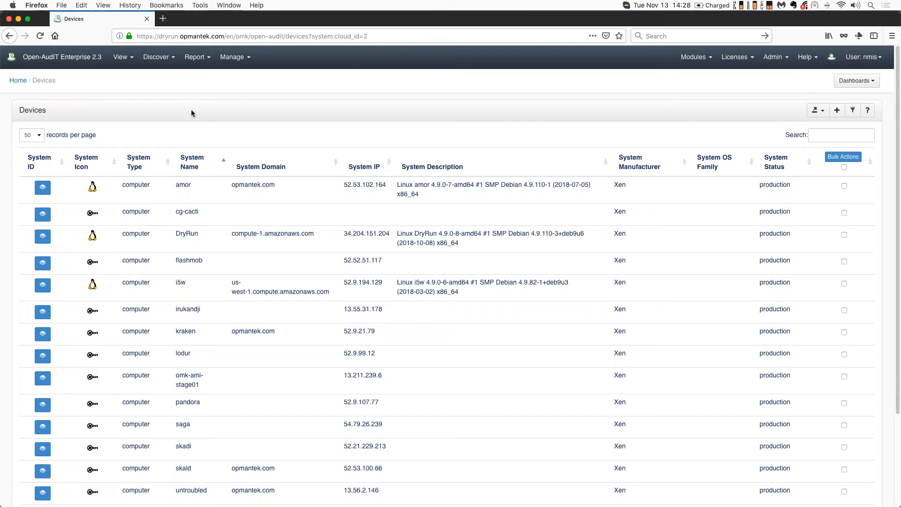
# Run the Cloud Device Details report and sort it by Clouds Type
pyautogui.click(193, 63)
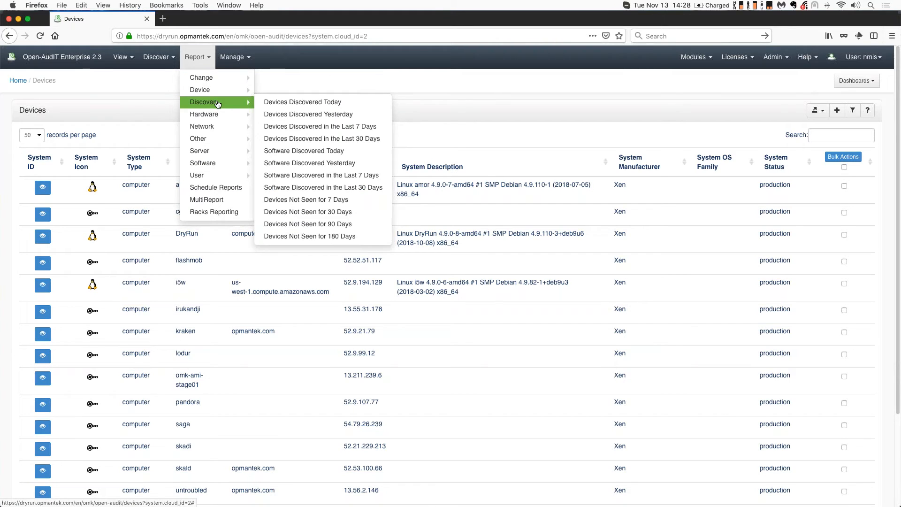
pyautogui.moveTo(224, 121)
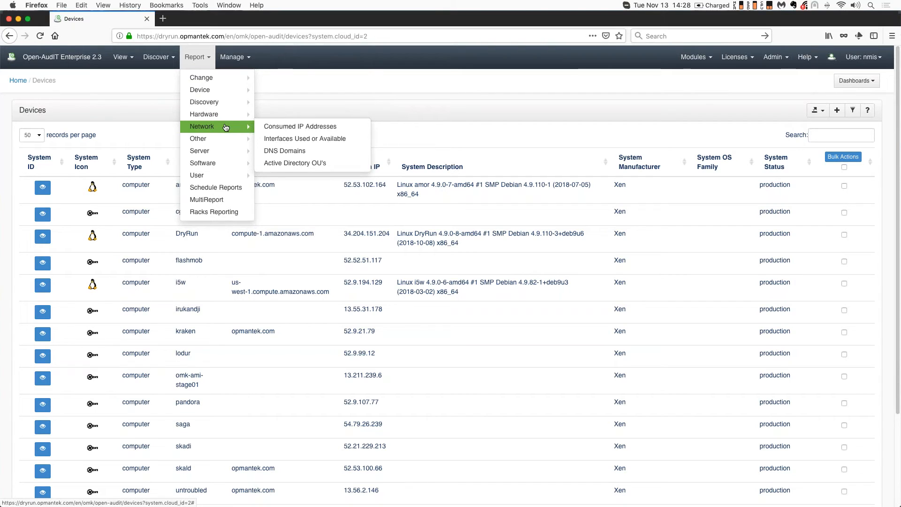
pyautogui.moveTo(230, 90)
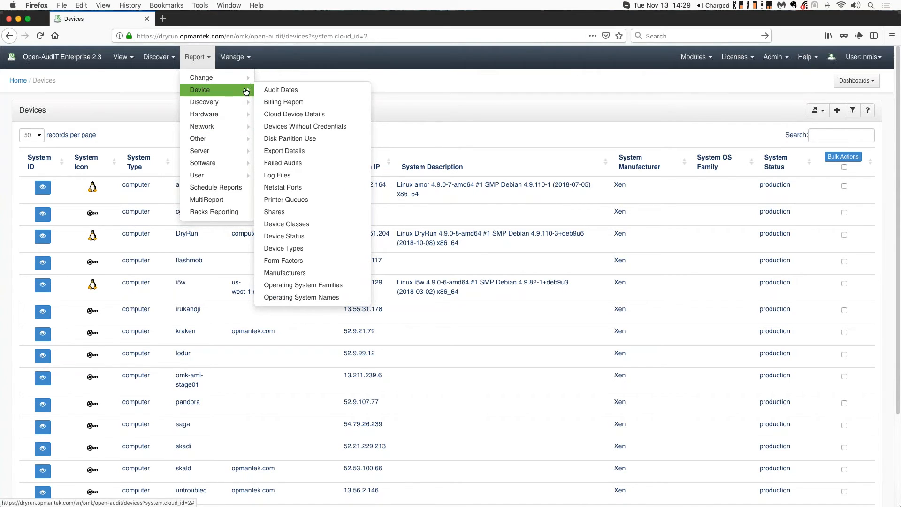
pyautogui.click(323, 116)
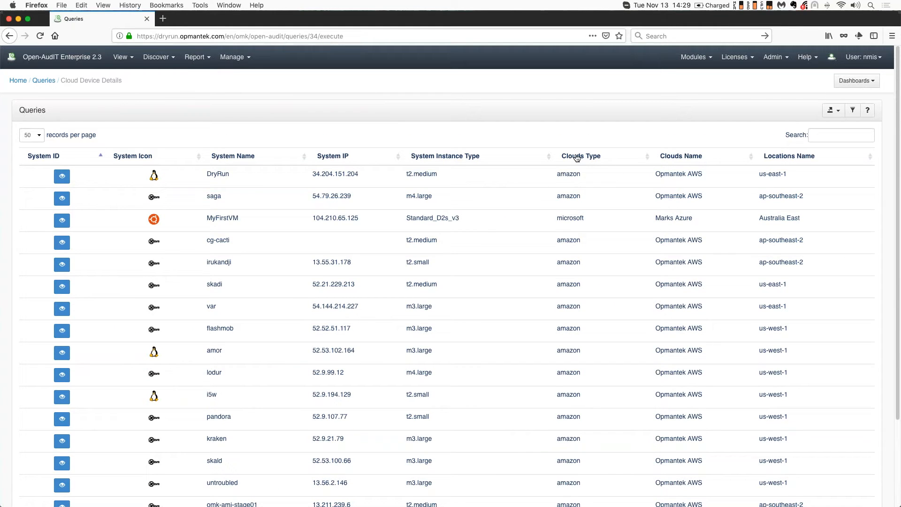
pyautogui.click(593, 159)
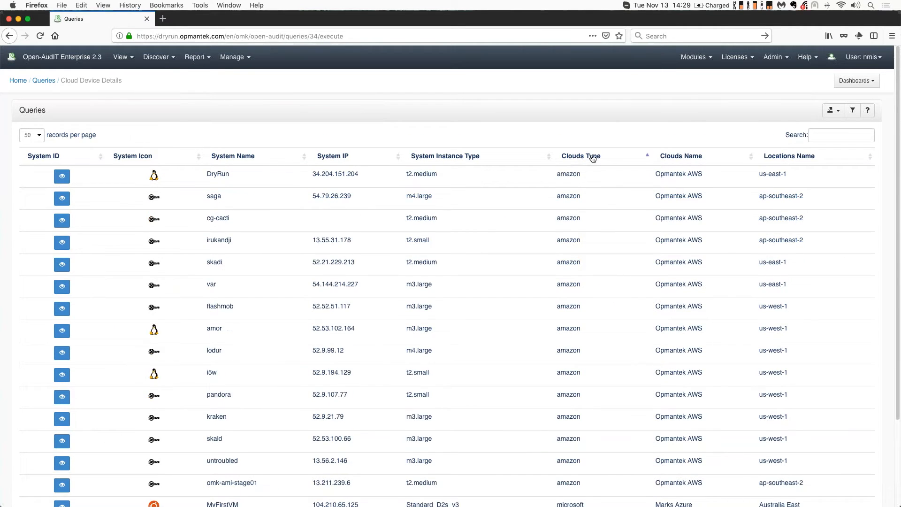
pyautogui.click(593, 159)
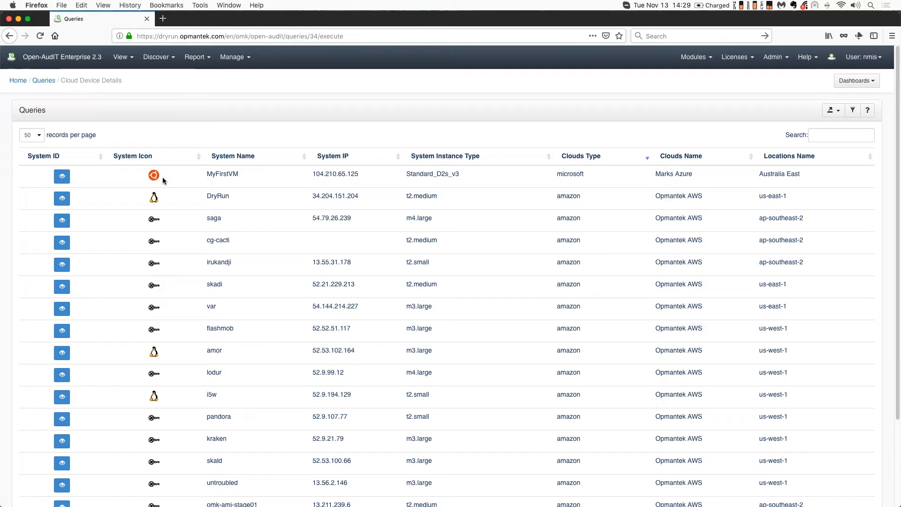
pyautogui.click(575, 161)
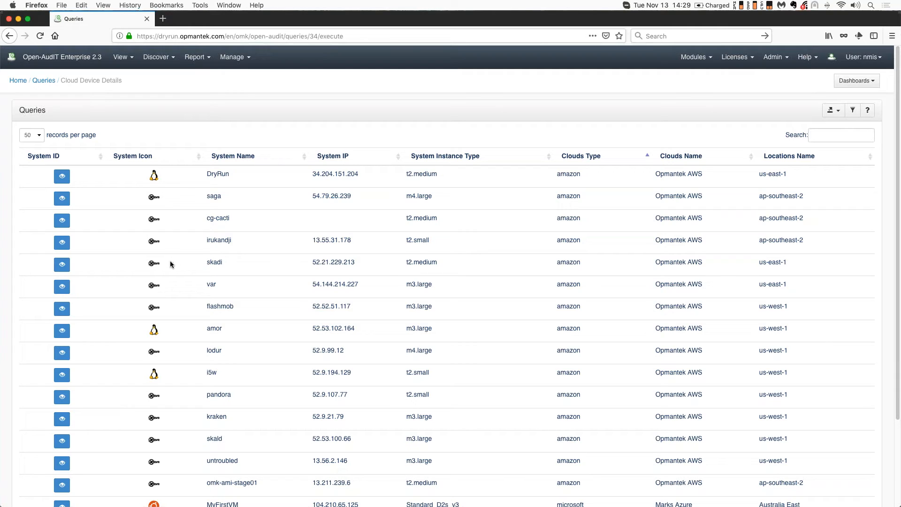
# Open the discovery schedules and start creating a new scheduled task
pyautogui.click(158, 57)
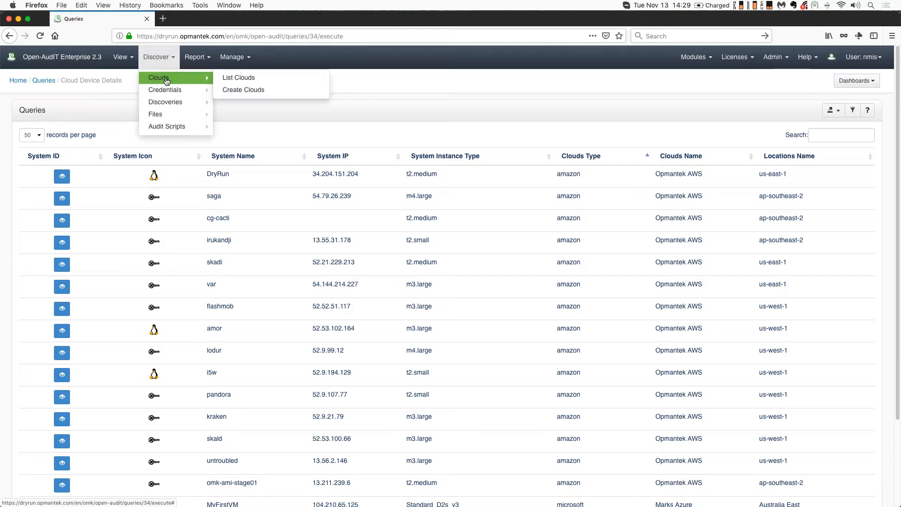
pyautogui.moveTo(170, 103)
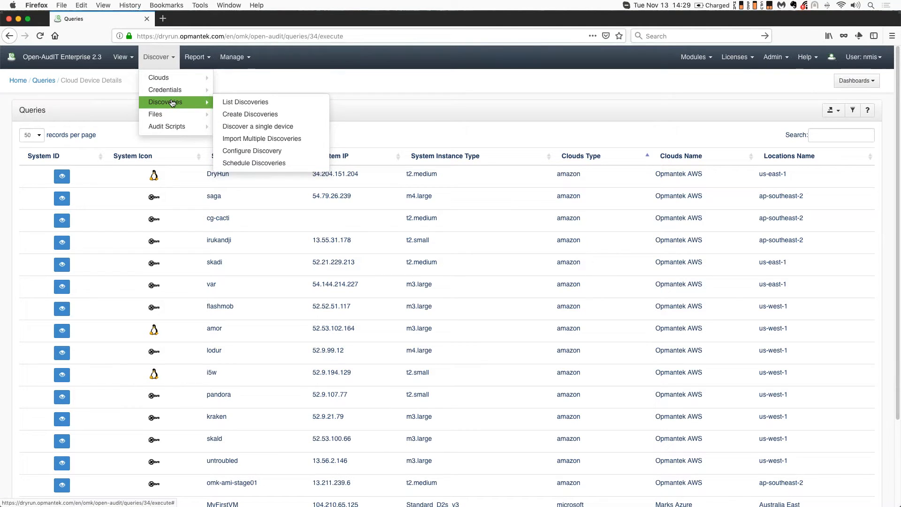
pyautogui.click(280, 165)
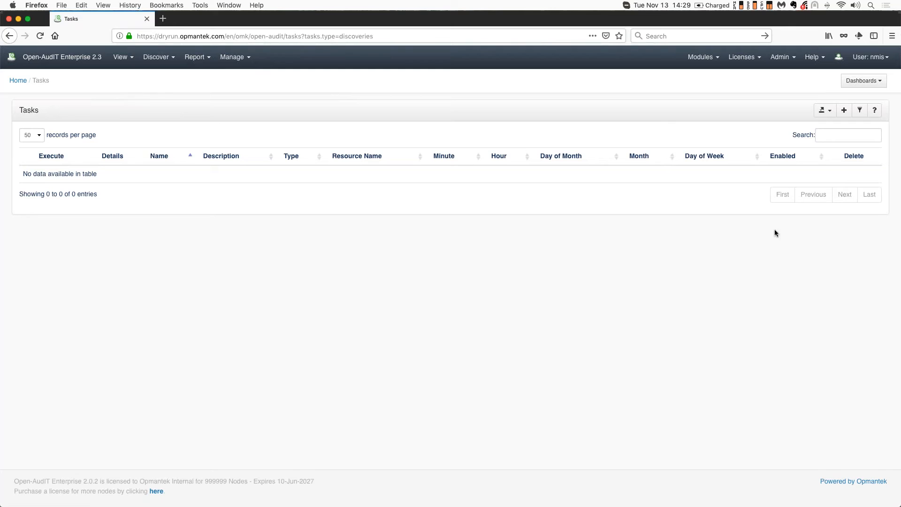
pyautogui.click(844, 111)
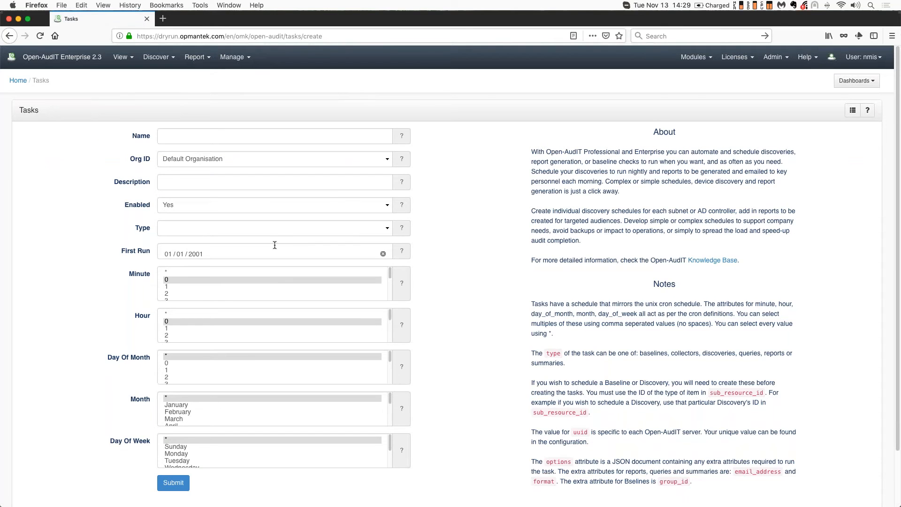
# Set the new task's type to Cloud Discovery and its cloud to Opmantek AWS
pyautogui.click(384, 229)
pyautogui.click(387, 232)
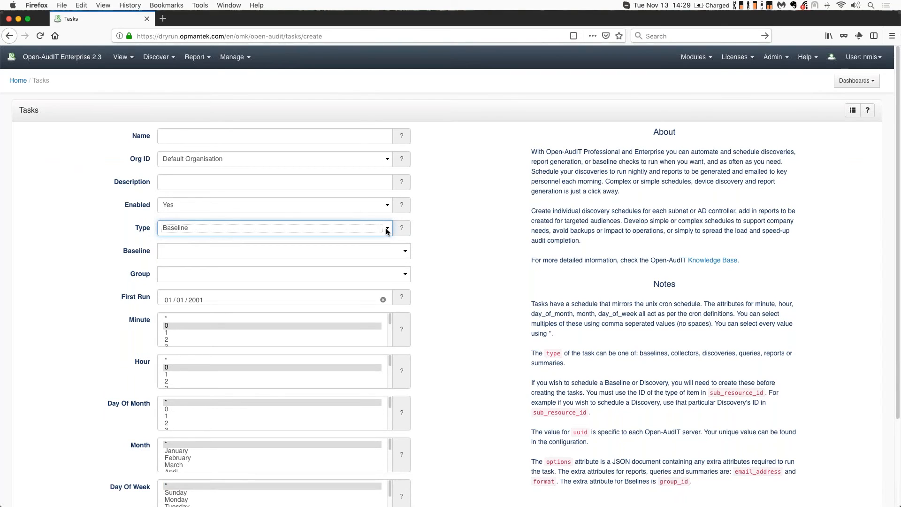
pyautogui.click(386, 231)
pyautogui.click(383, 234)
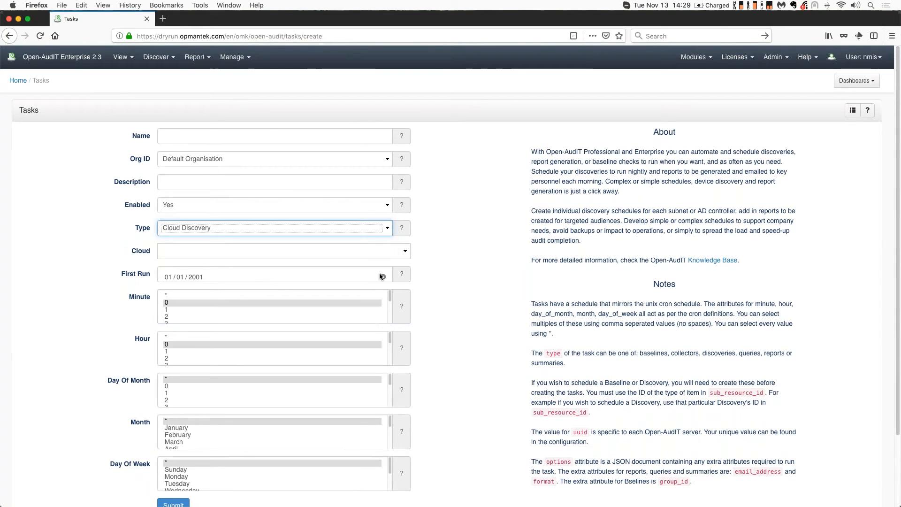
pyautogui.click(404, 252)
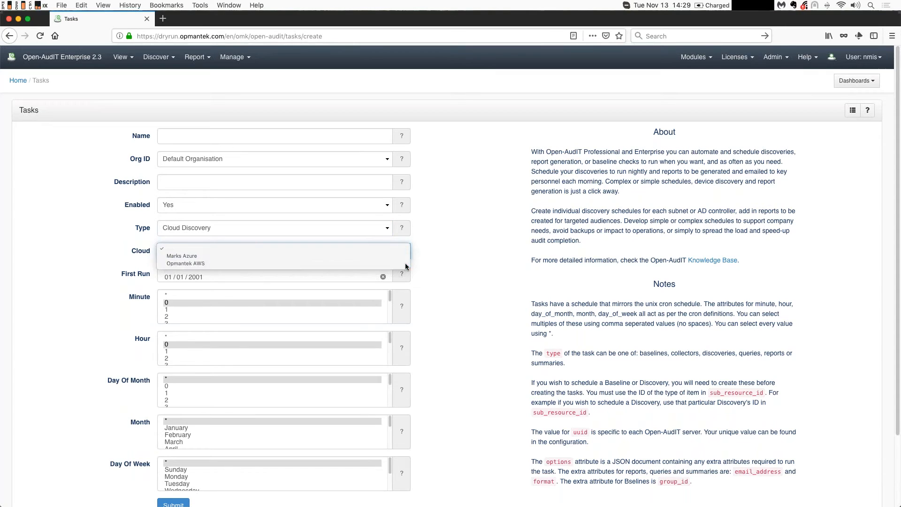
pyautogui.click(403, 264)
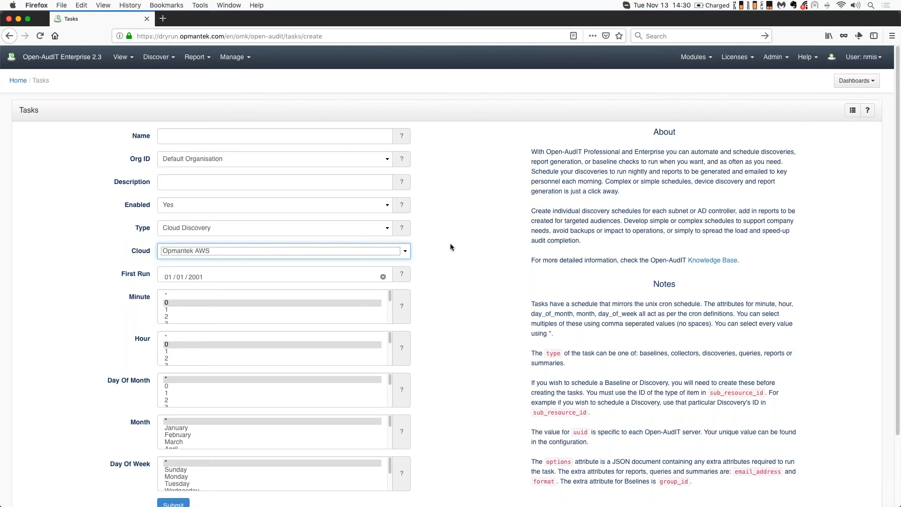
# Open the device list of the Opmantek AWS cloud from the clouds list
pyautogui.click(157, 59)
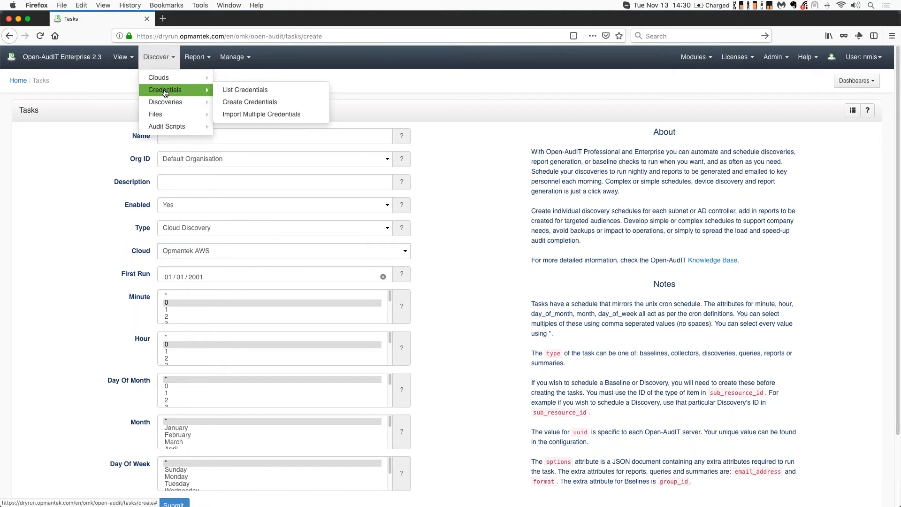
pyautogui.moveTo(166, 82)
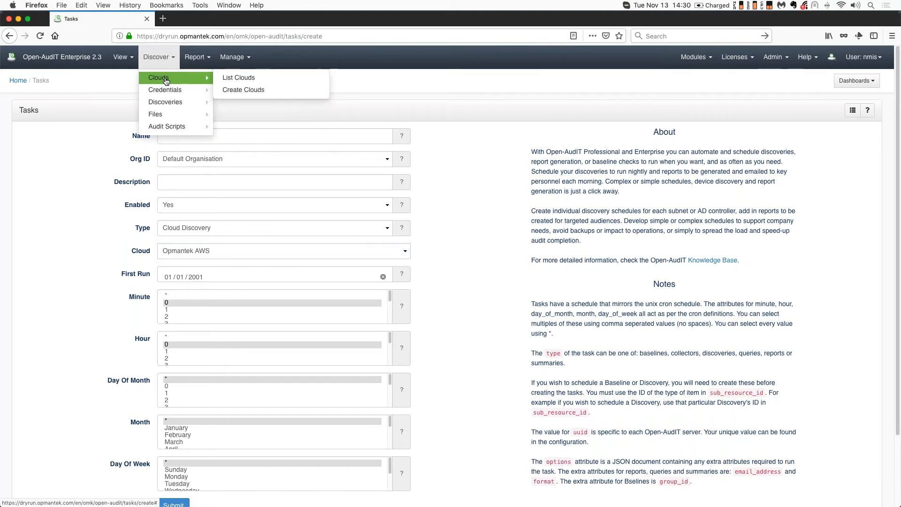
pyautogui.click(239, 78)
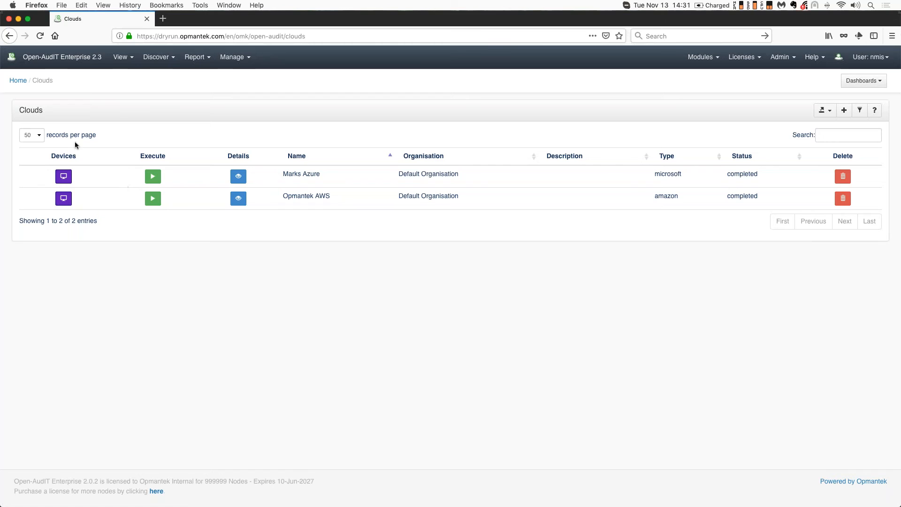
pyautogui.click(64, 199)
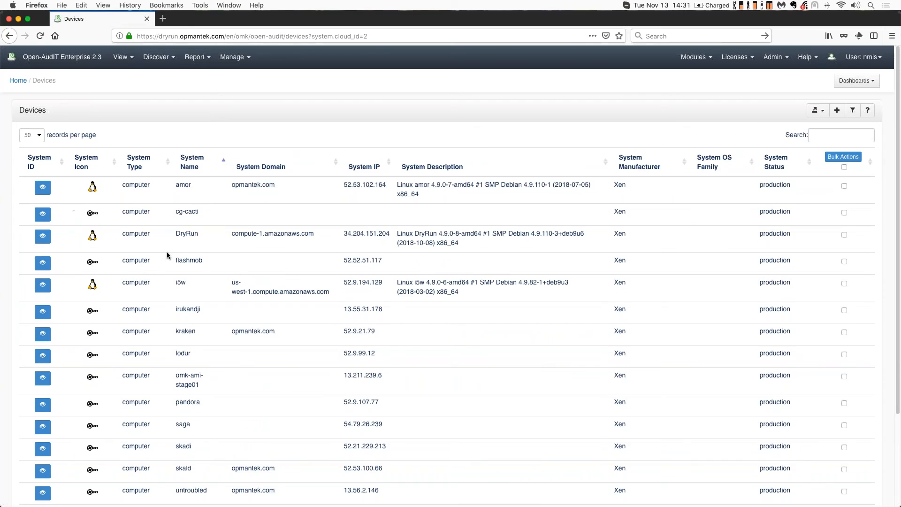
pyautogui.scroll(-5, 167, 252)
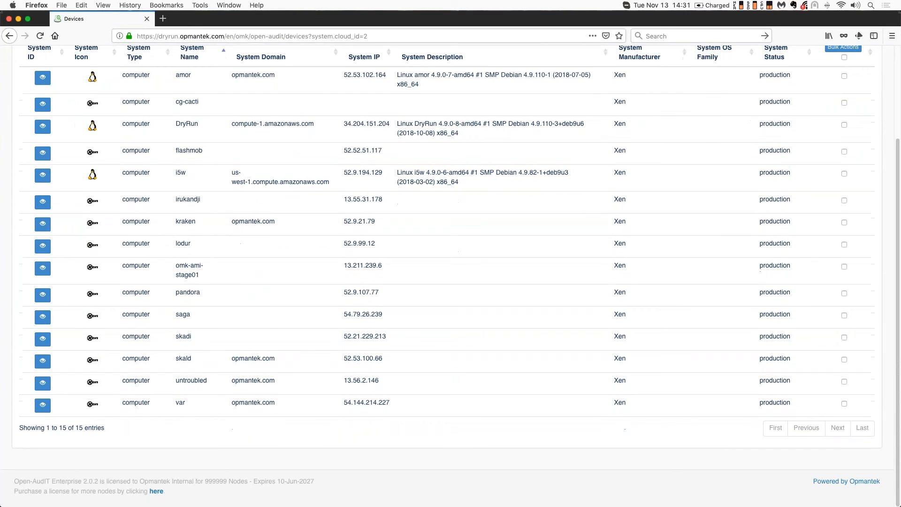
pyautogui.scroll(5, 167, 252)
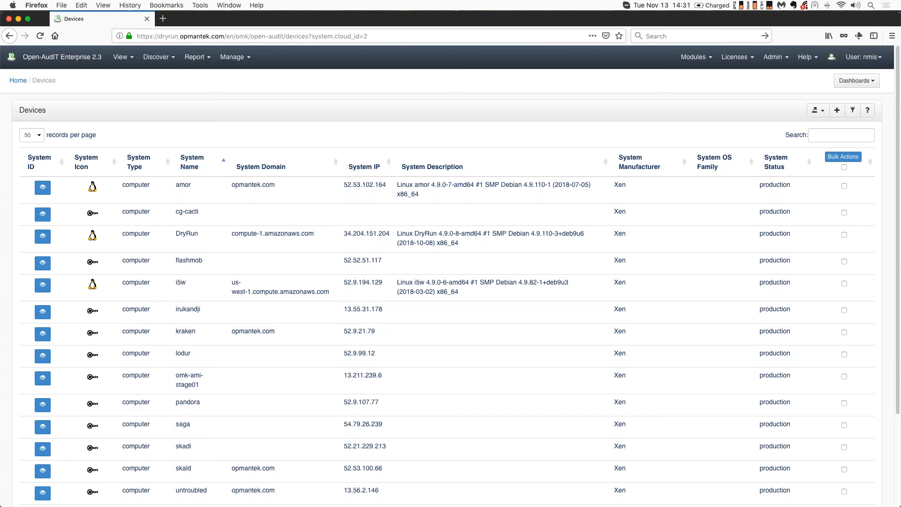
# Open the Devices Dashboard, then switch to the PowerPoint slideshow and advance one slide
pyautogui.click(71, 57)
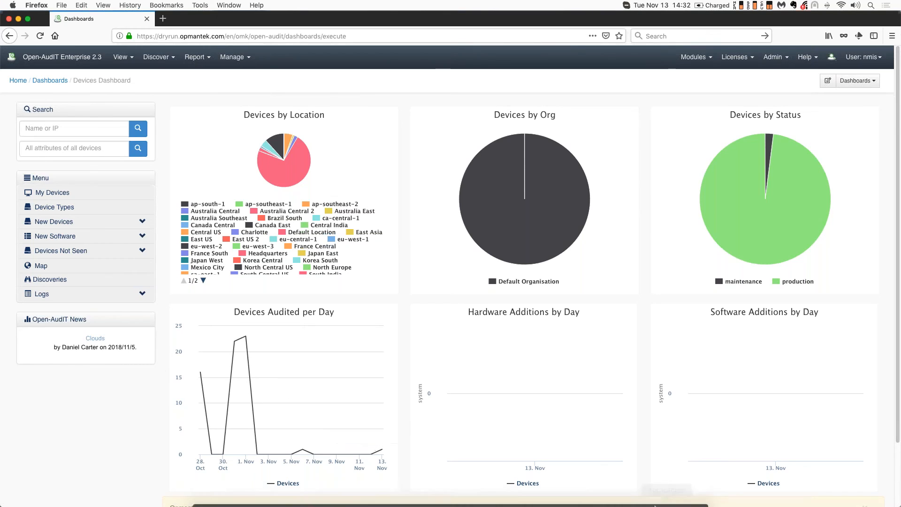
pyautogui.click(573, 496)
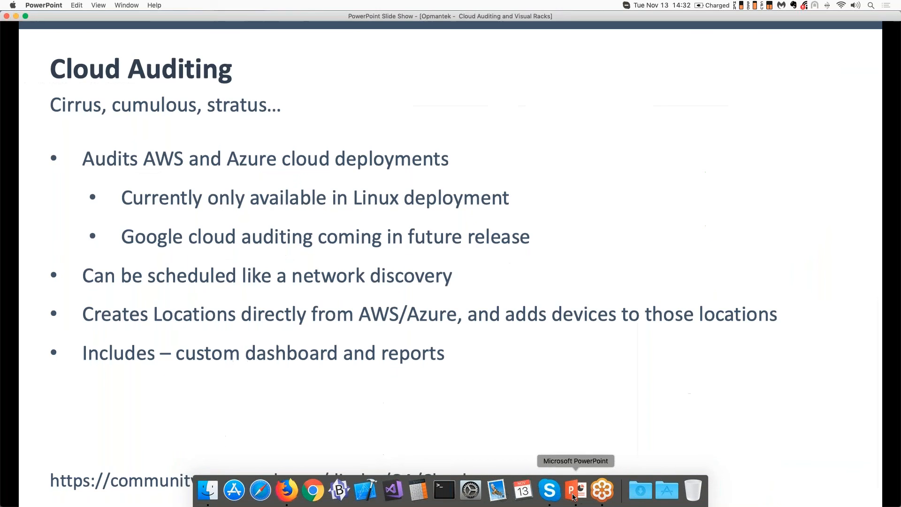
pyautogui.click(500, 411)
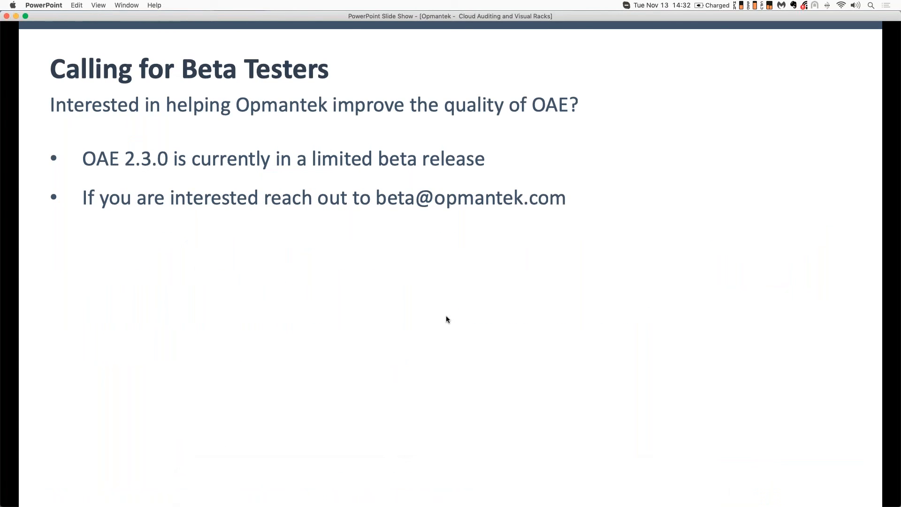